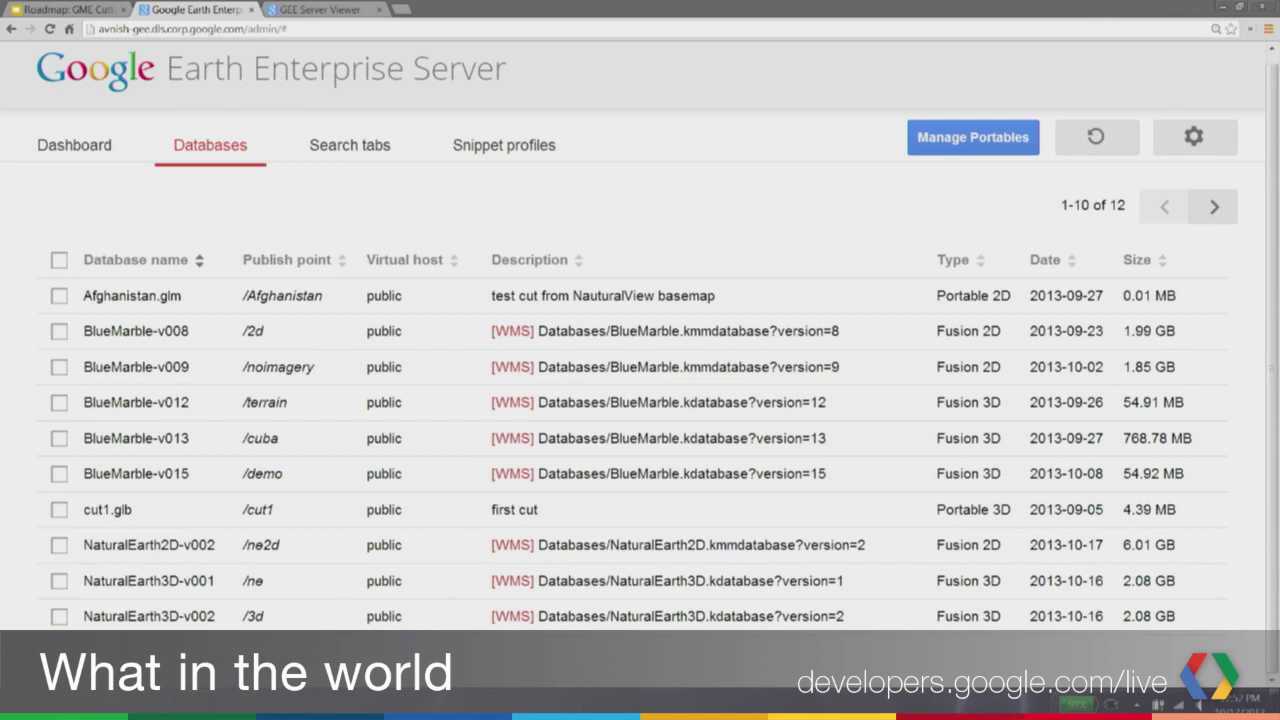
# Step: Launch Google Earth EC from the Start menu and sign in to the /cuba database
pyautogui.press('super')
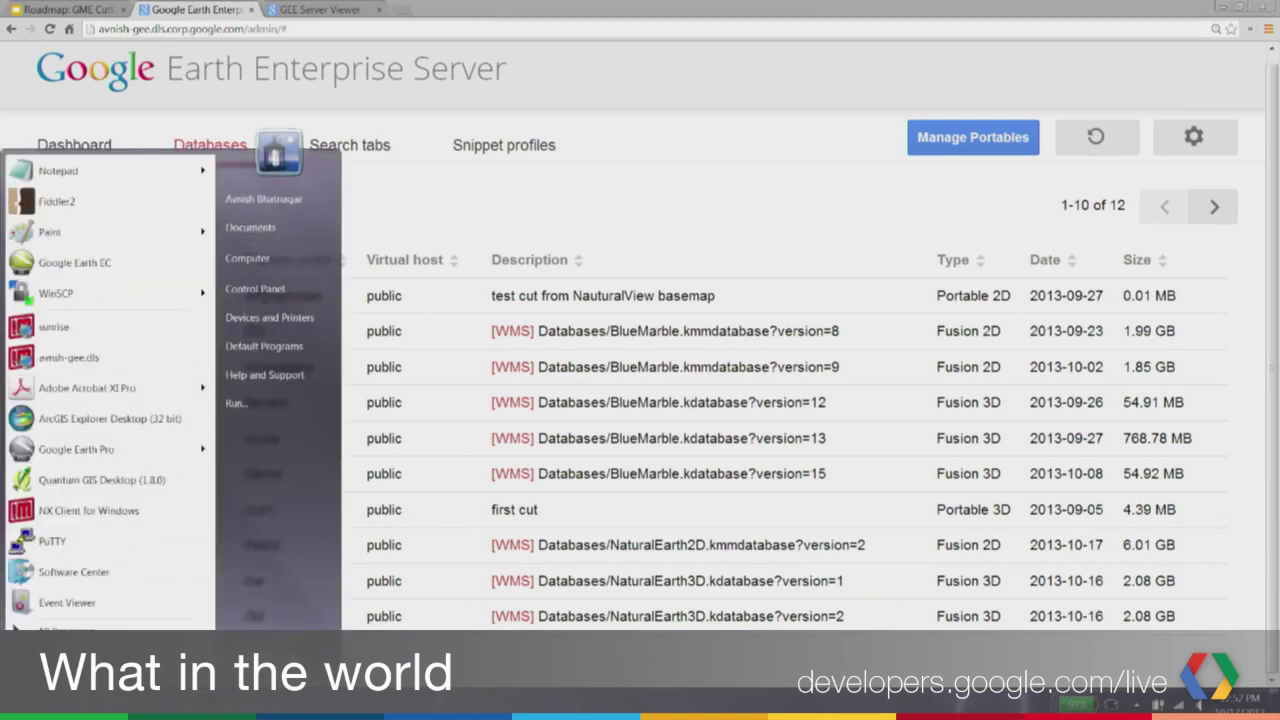
pyautogui.click(80, 264)
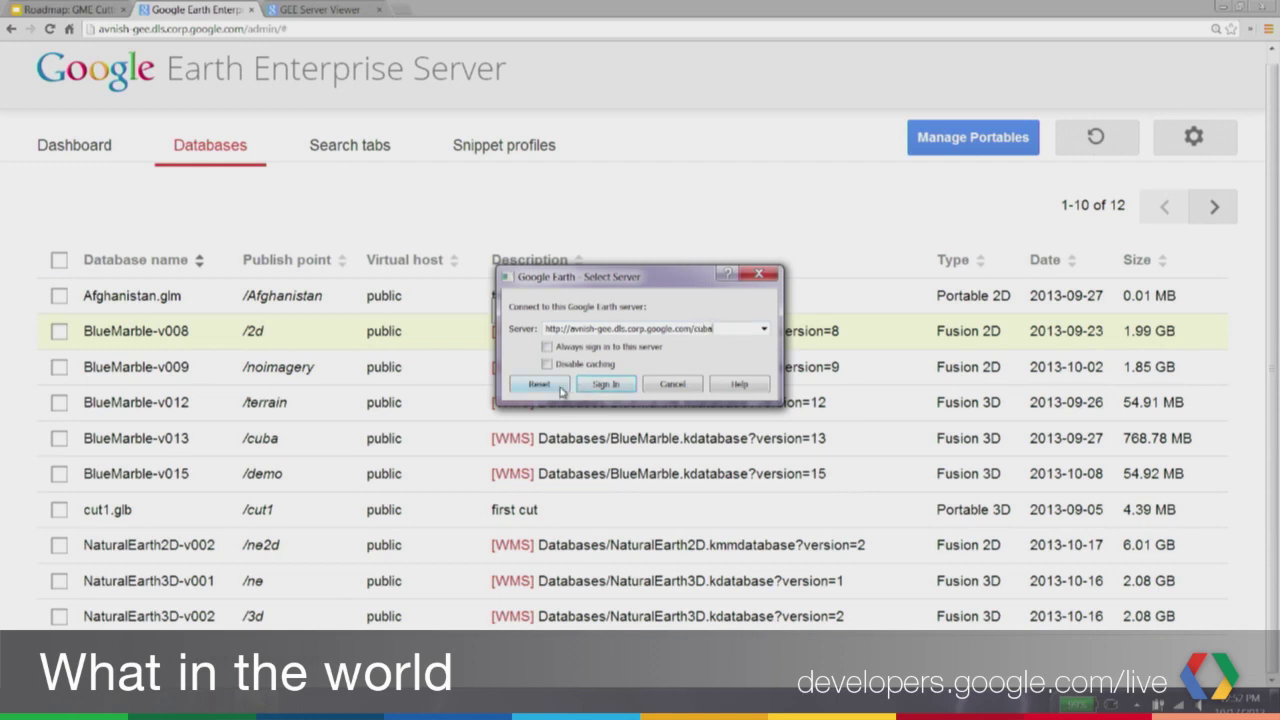
pyautogui.click(607, 385)
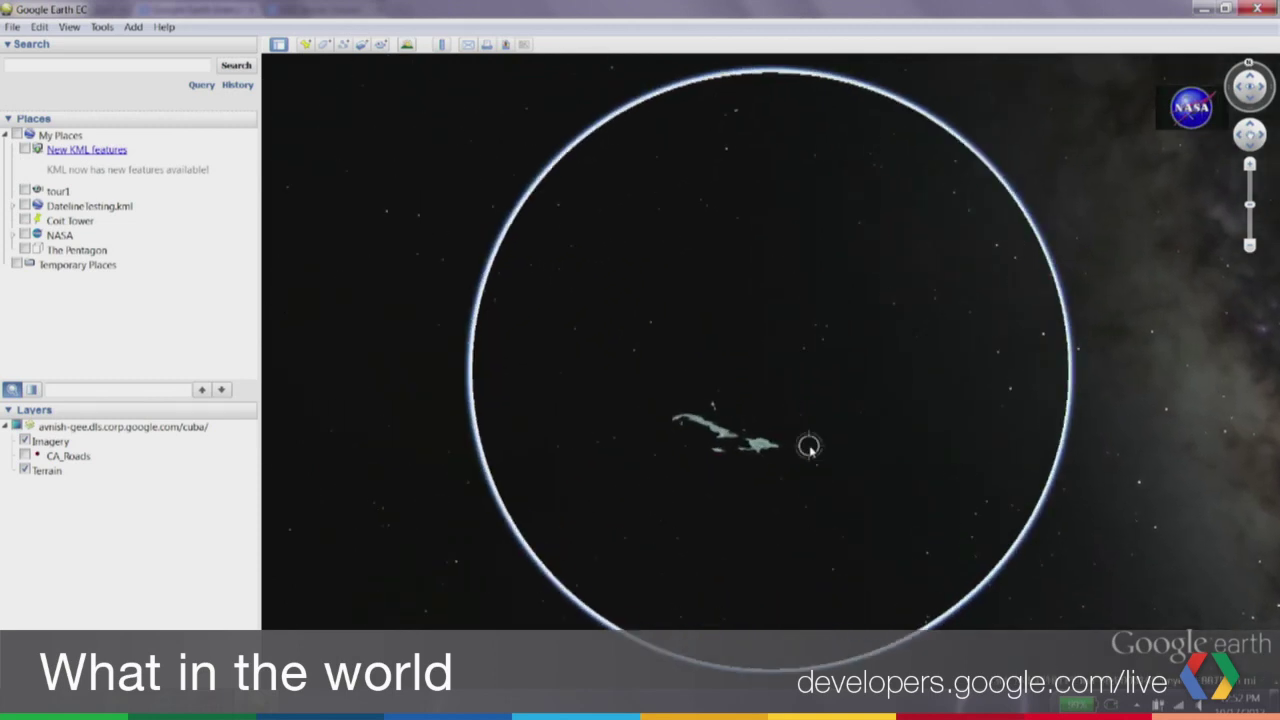
pyautogui.moveTo(827, 433); pyautogui.dragTo(935, 391)
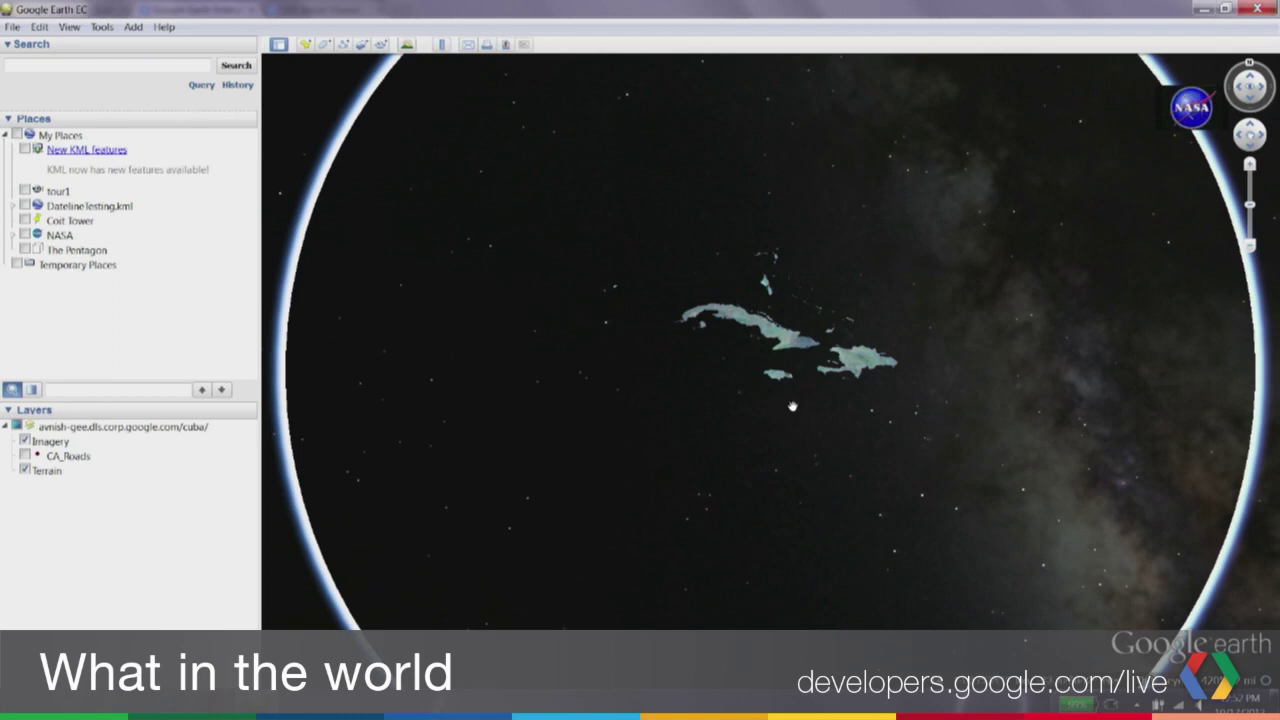
pyautogui.doubleClick(850, 338)
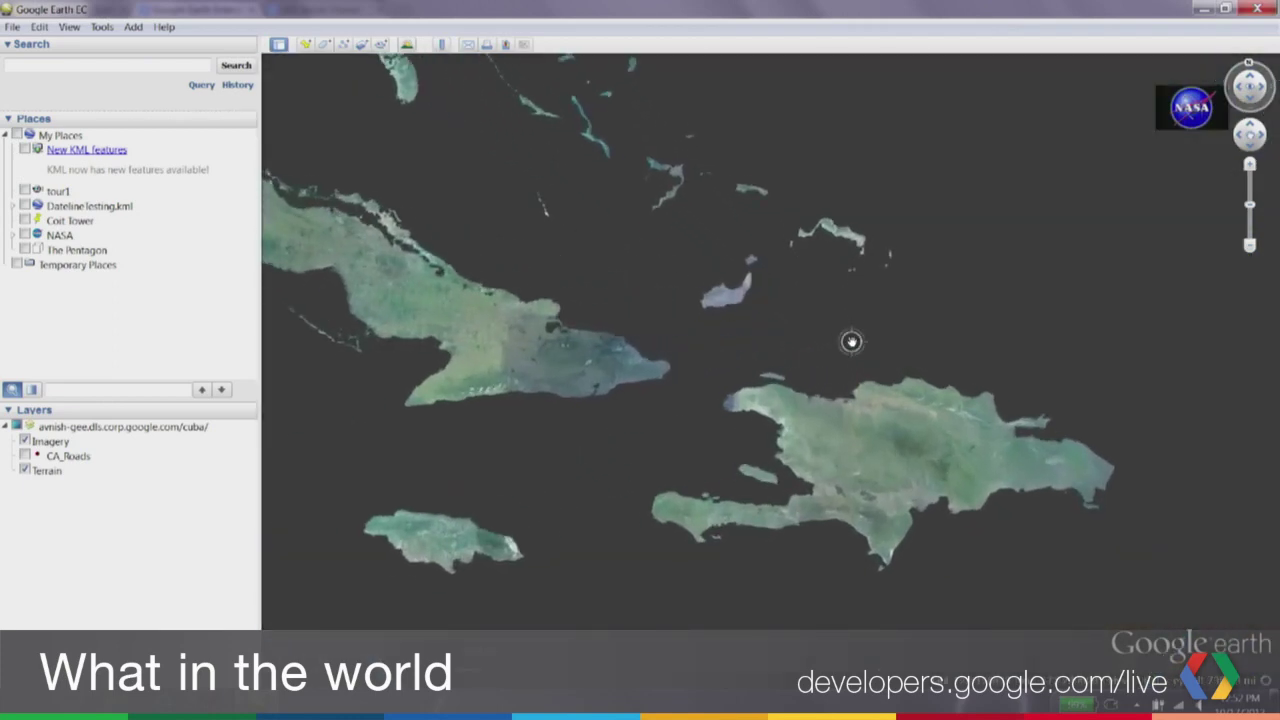
pyautogui.scroll(-5, 850, 342)
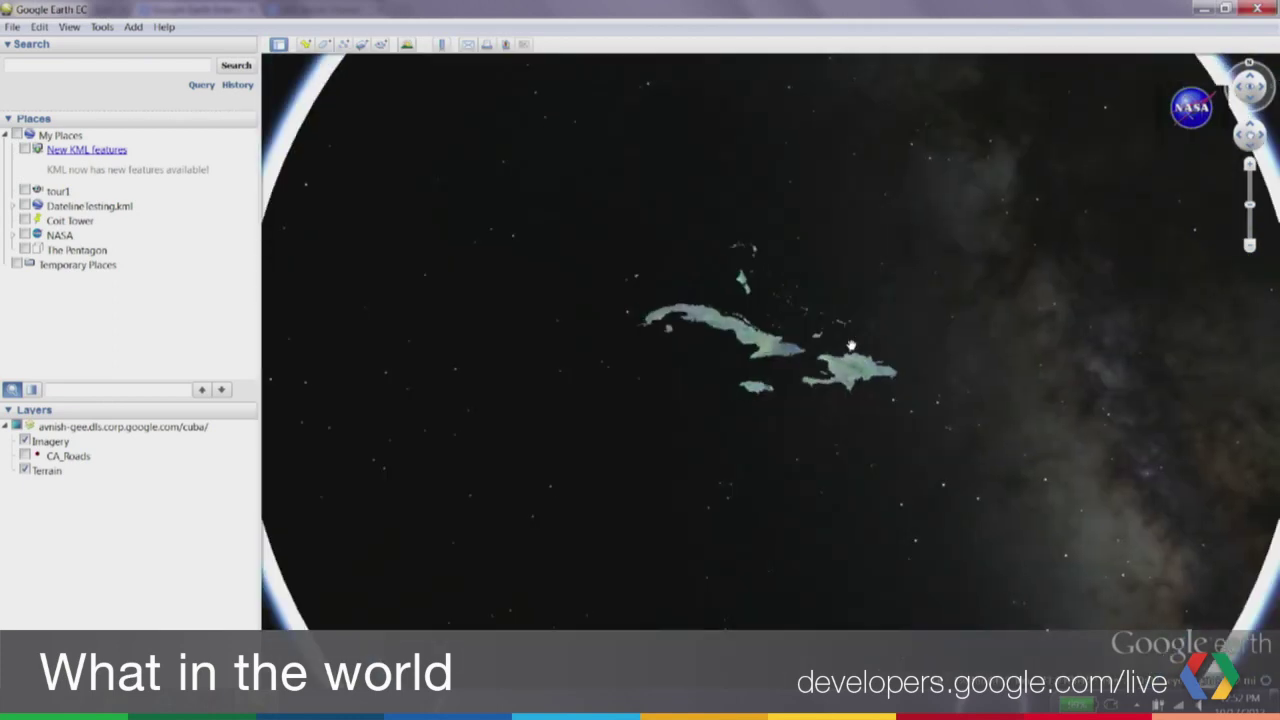
pyautogui.scroll(2, 851, 345)
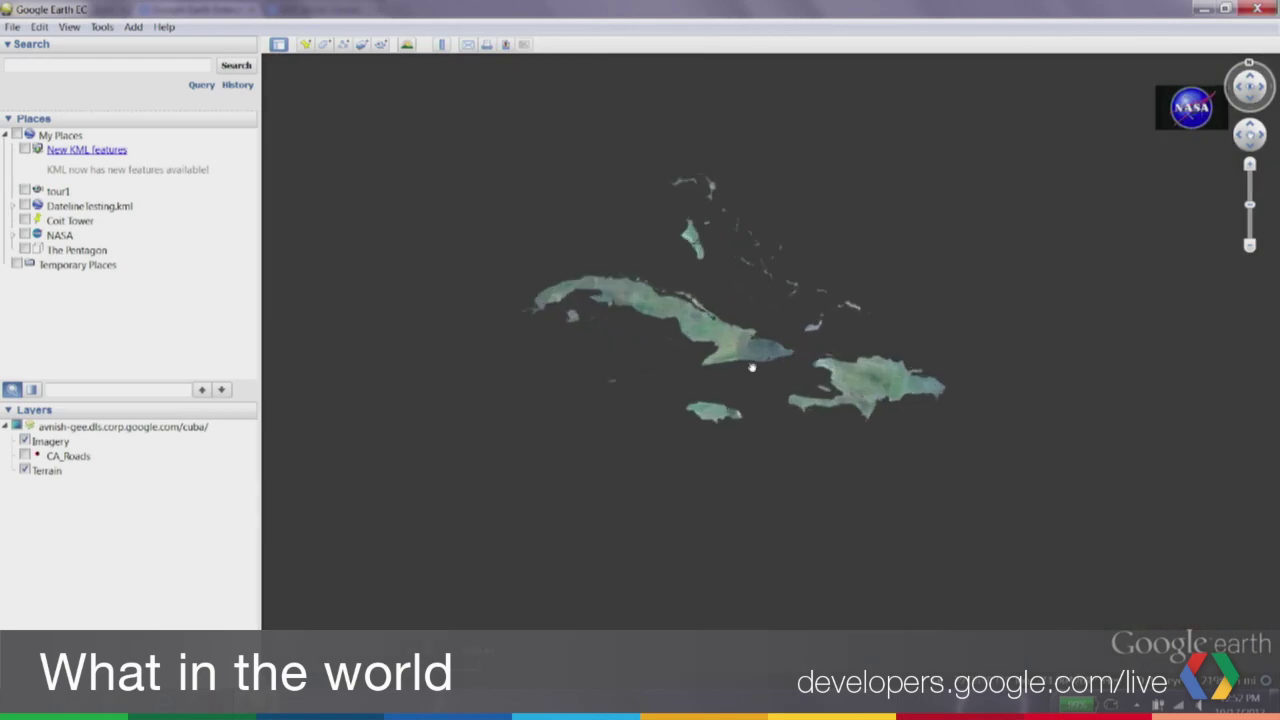
pyautogui.scroll(-4, 706, 341)
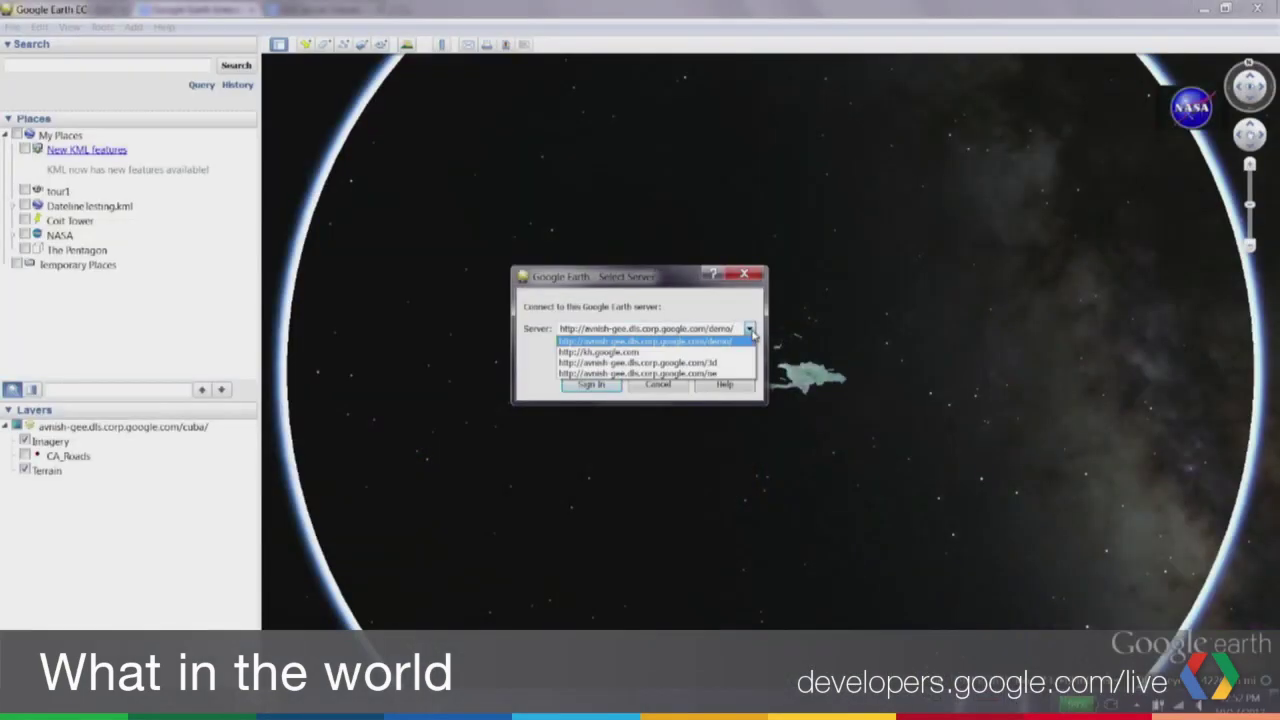
# Step: Replace the server host with the sunrise.mtv.corp.google.com address and sign in
pyautogui.click(750, 330)
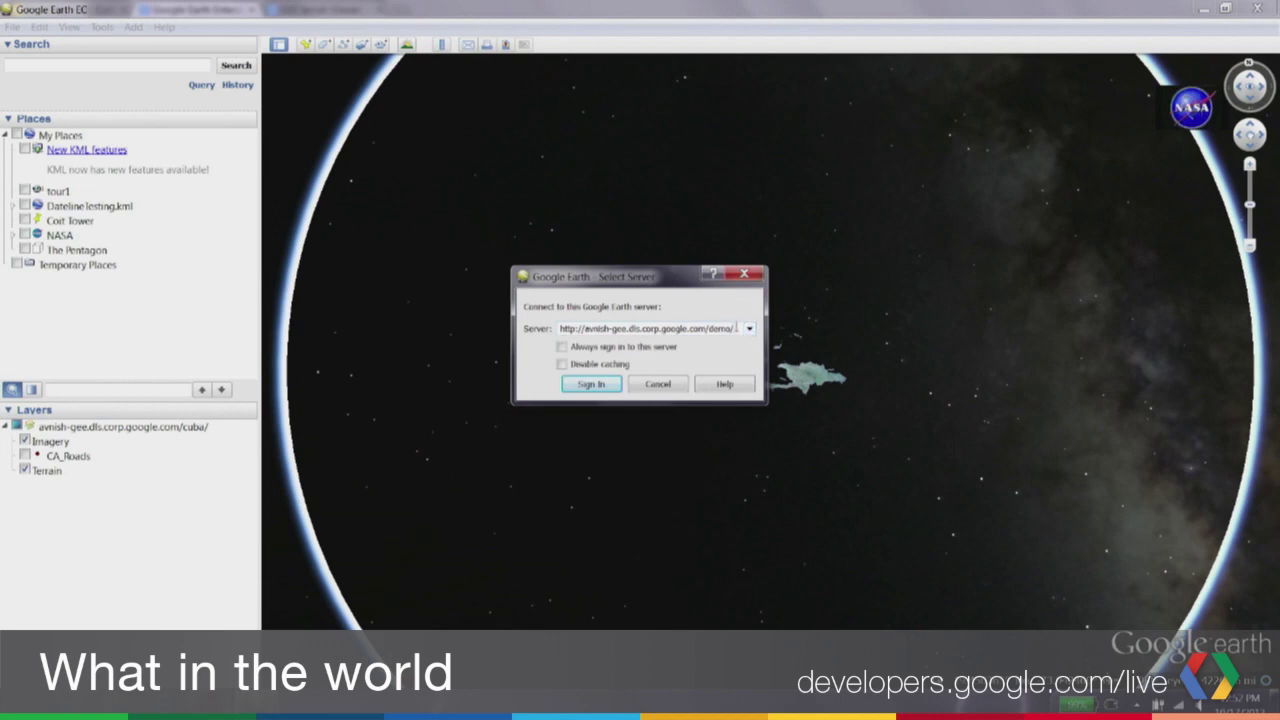
pyautogui.moveTo(737, 328); pyautogui.dragTo(627, 328)
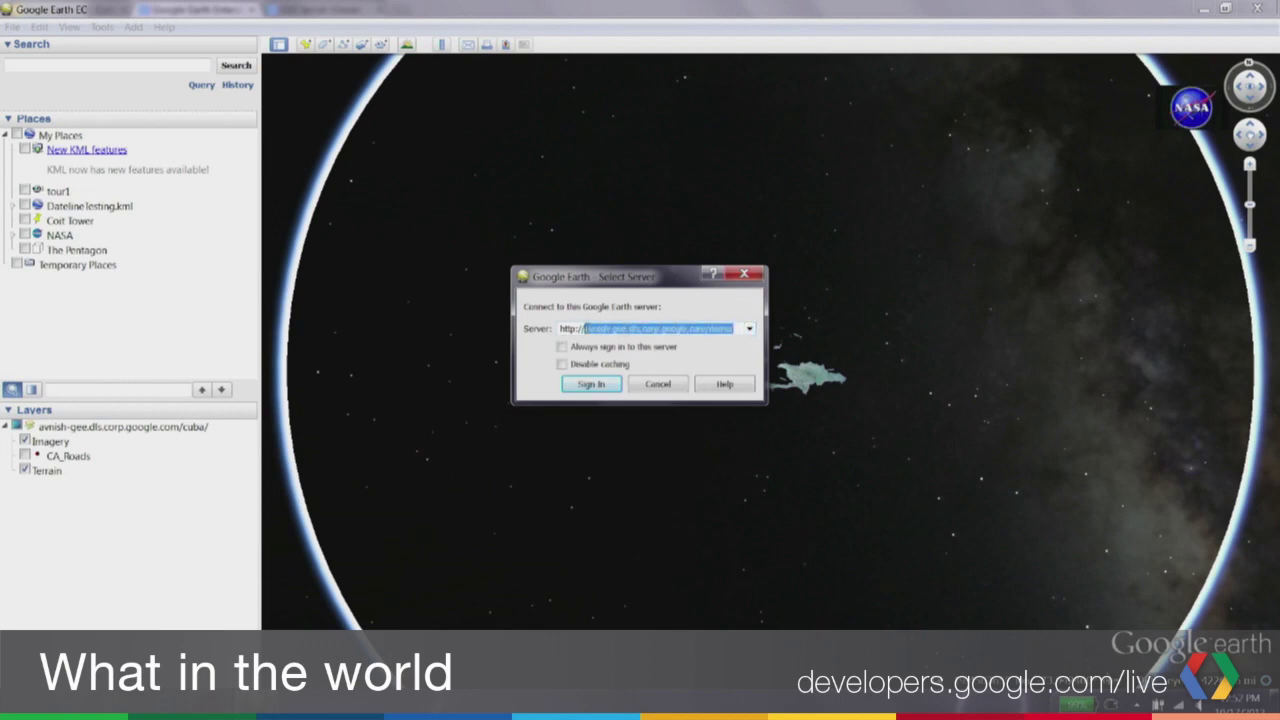
pyautogui.write('gee')
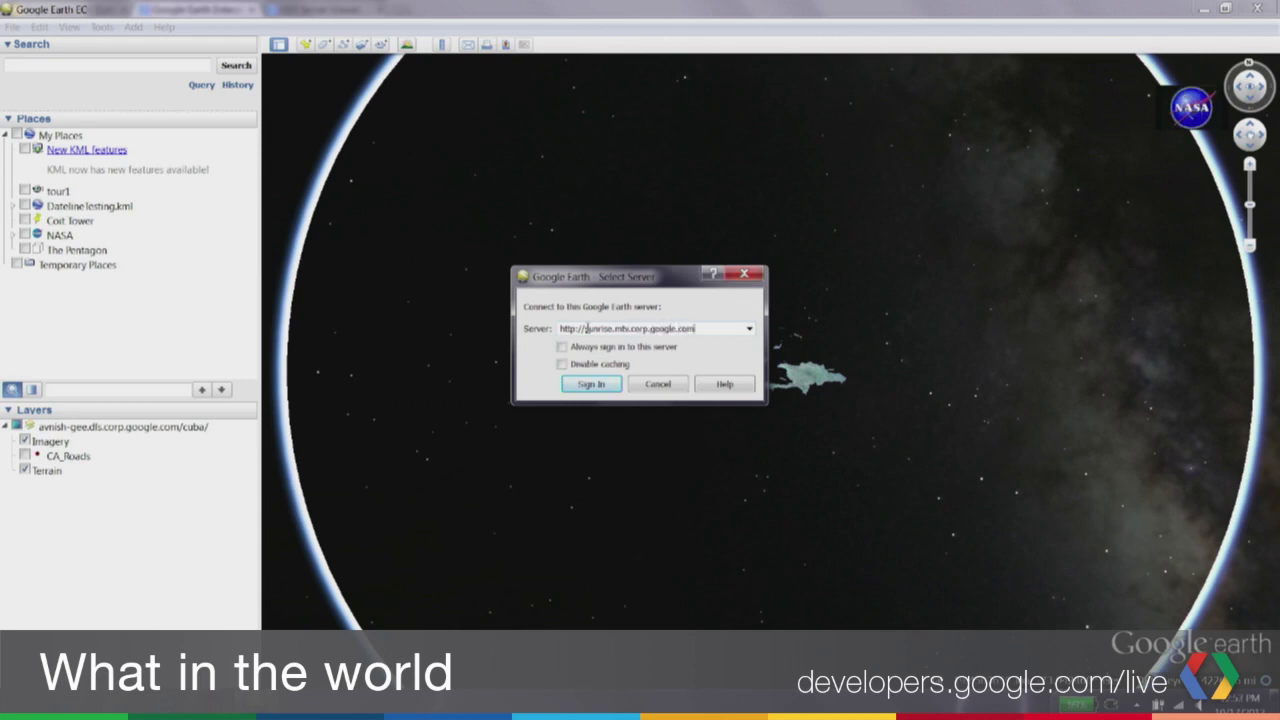
pyautogui.click(599, 387)
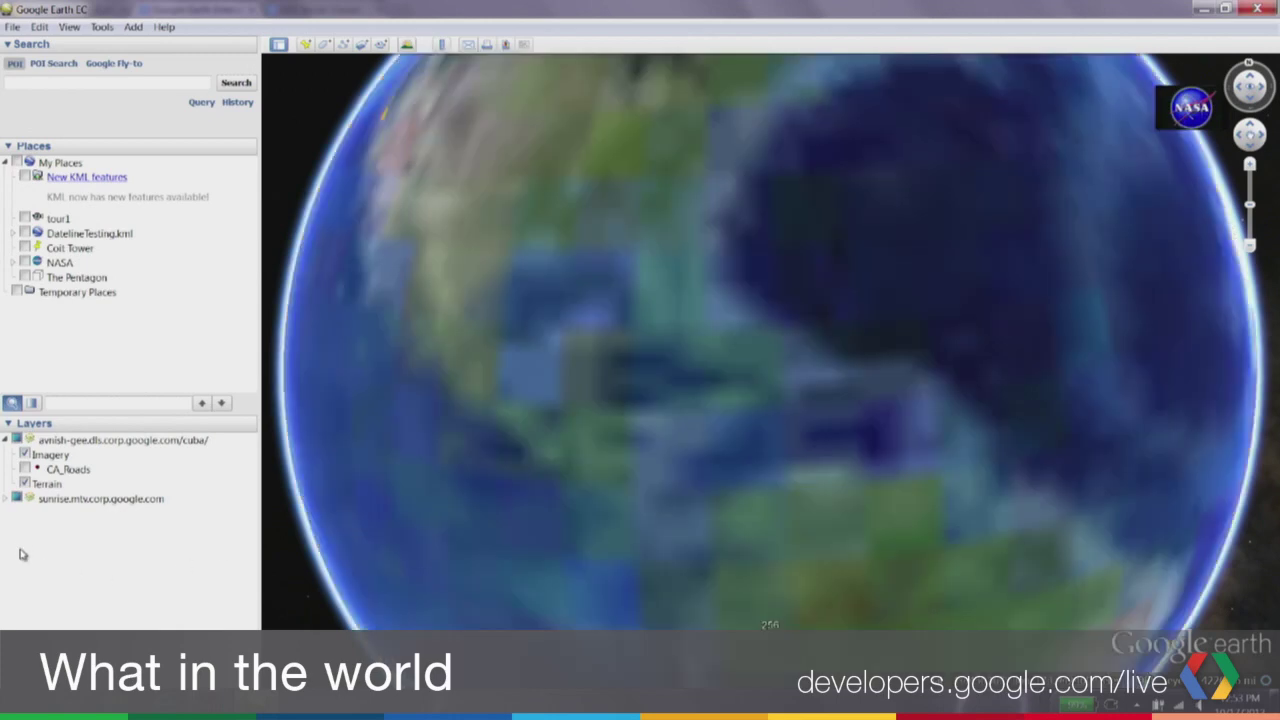
# Step: Zoom in on Cuba and expand the sunrise server's sublayers in Layers
pyautogui.scroll(2, 744, 382)
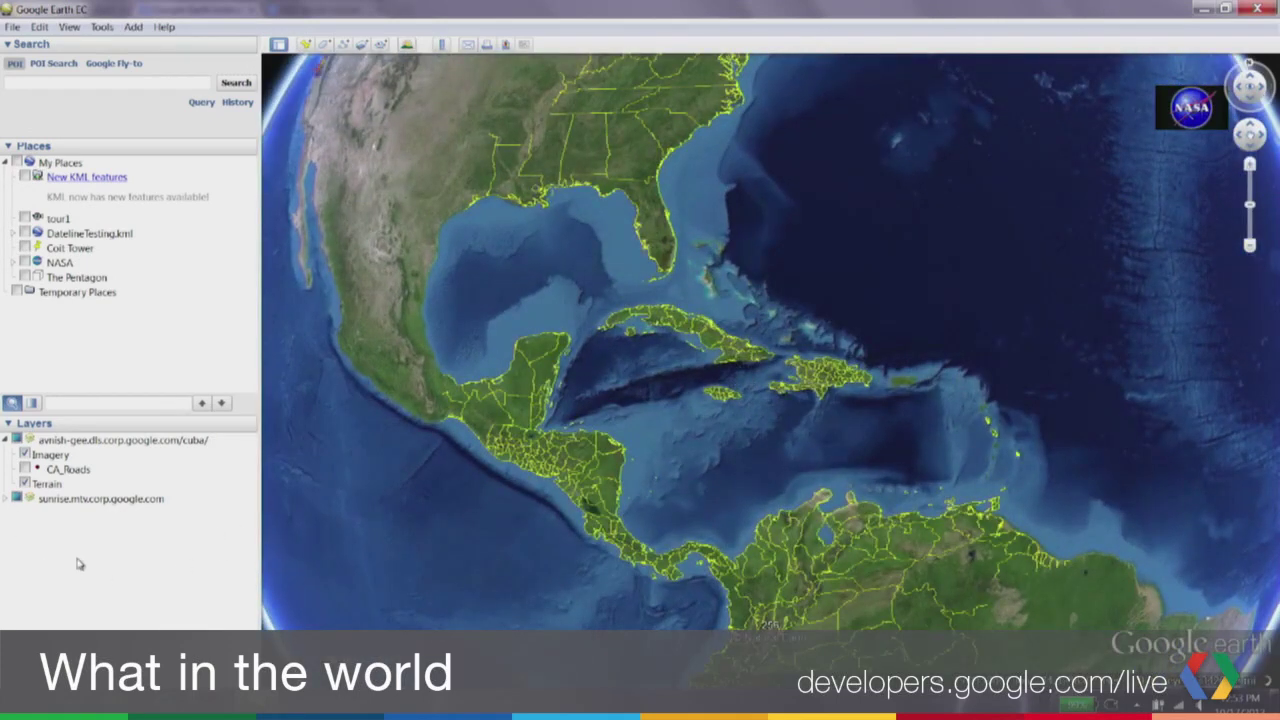
pyautogui.click(5, 498)
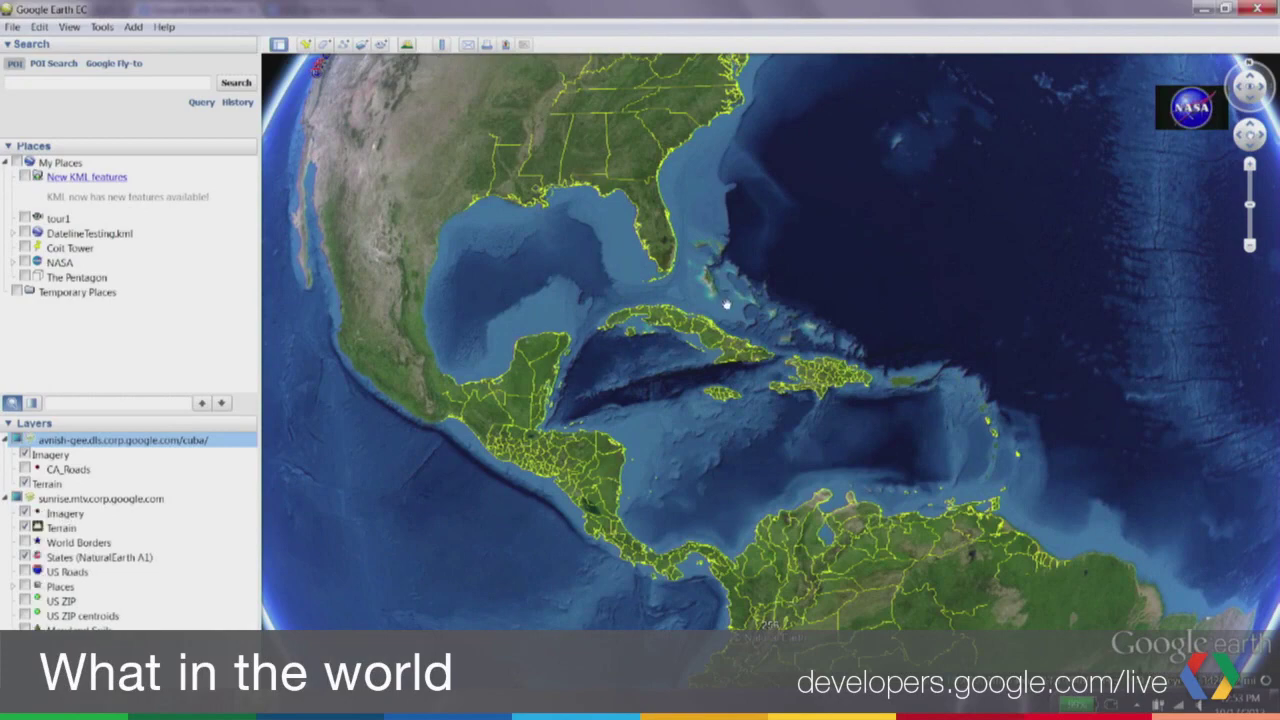
pyautogui.scroll(2, 729, 303)
pyautogui.scroll(4, 736, 353)
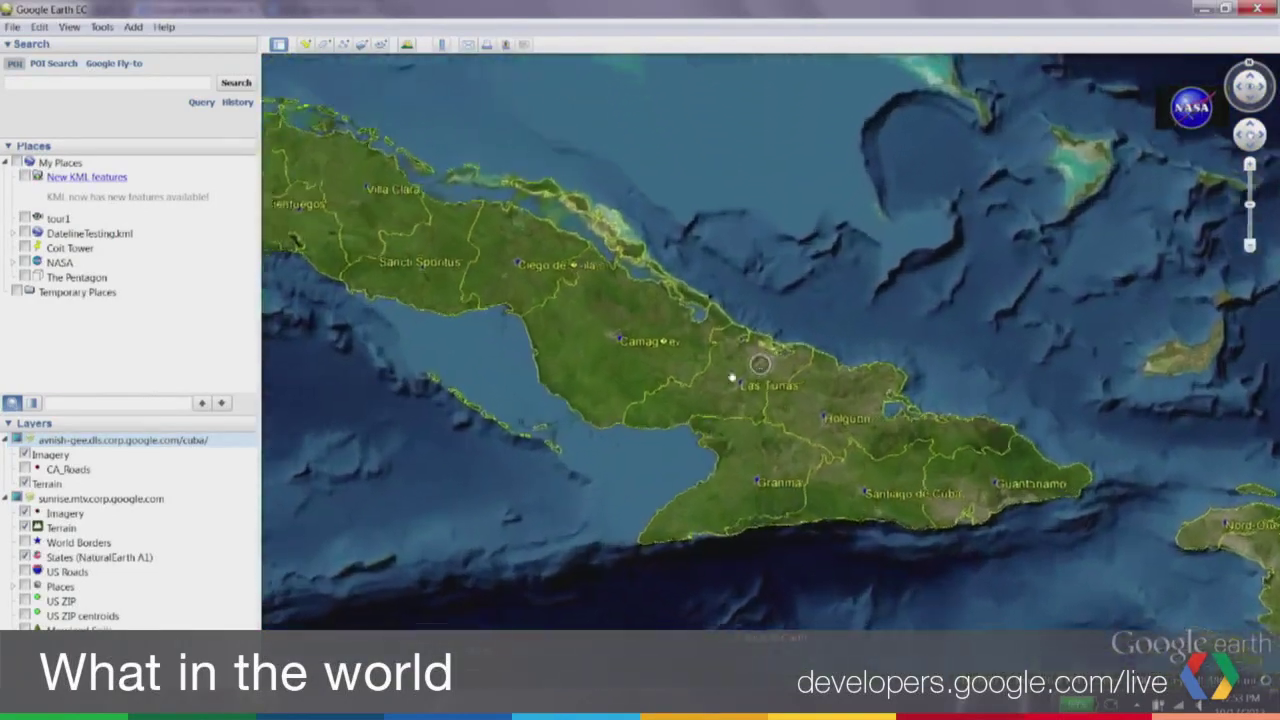
pyautogui.scroll(-5, 732, 378)
pyautogui.moveTo(709, 429); pyautogui.dragTo(803, 383)
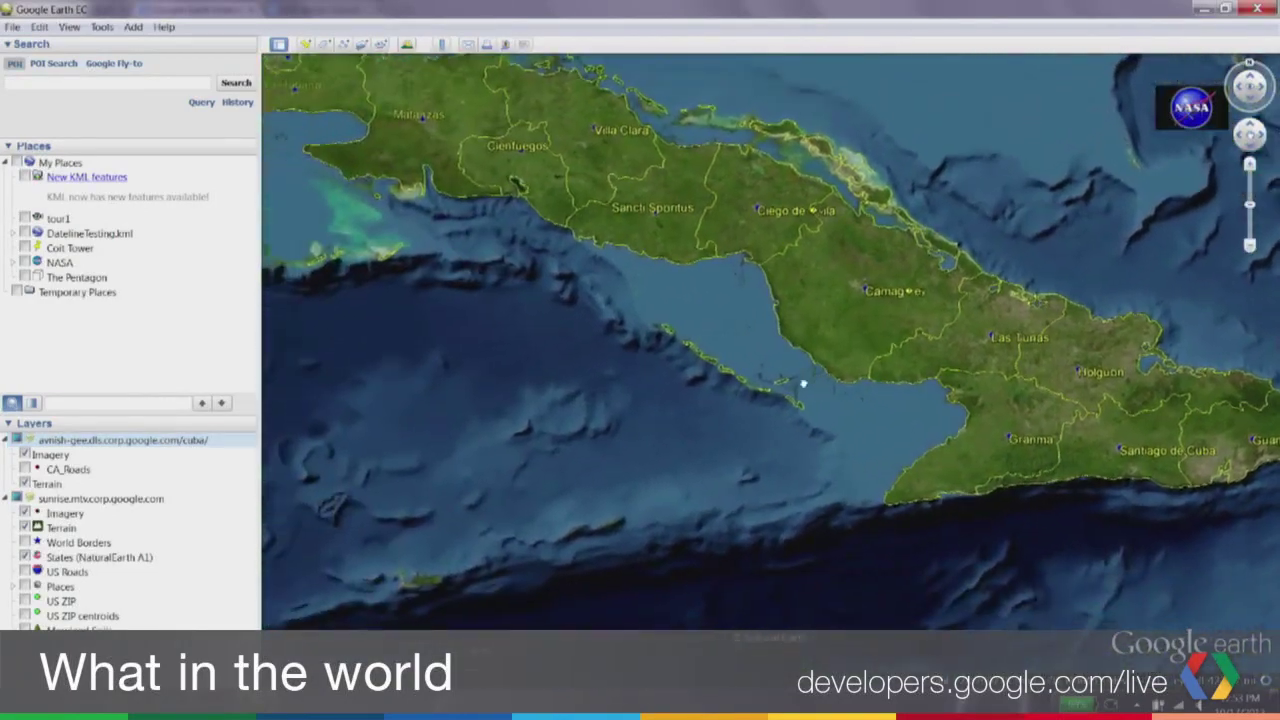
# Step: Toggle sunrise's Imagery layer off and on twice to compare, leaving it on
pyautogui.click(25, 513)
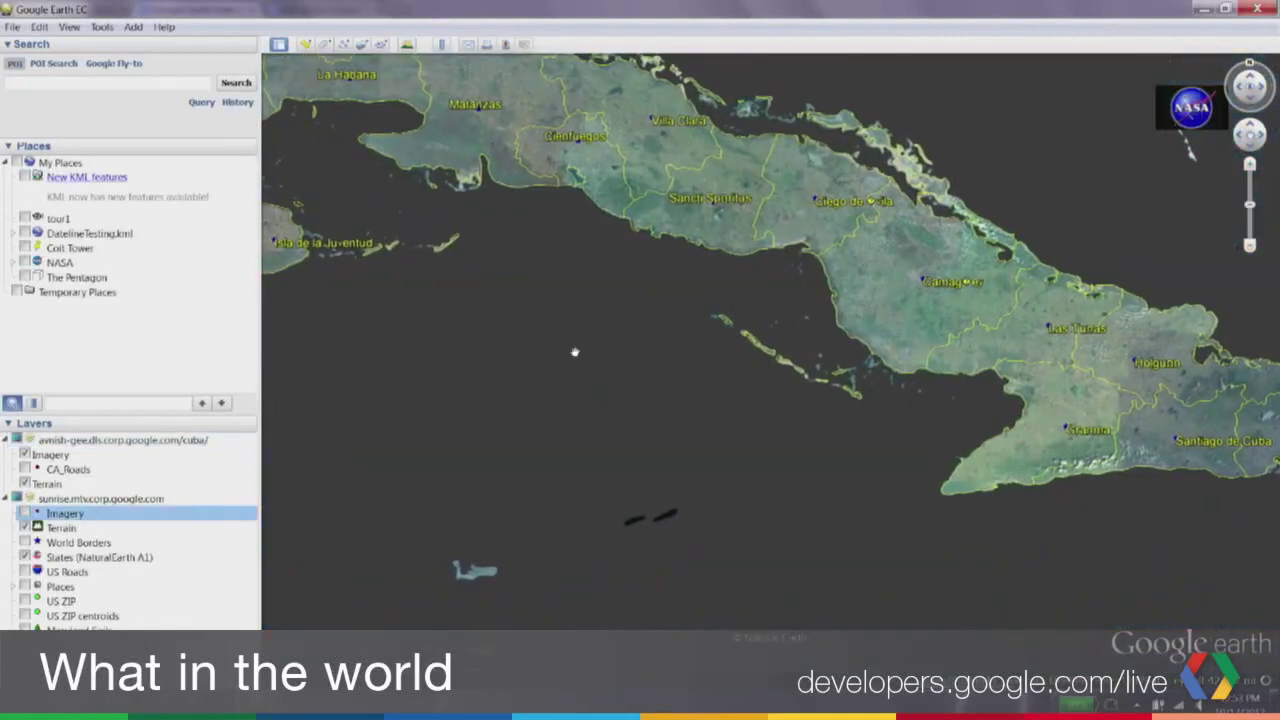
pyautogui.scroll(-2, 863, 378)
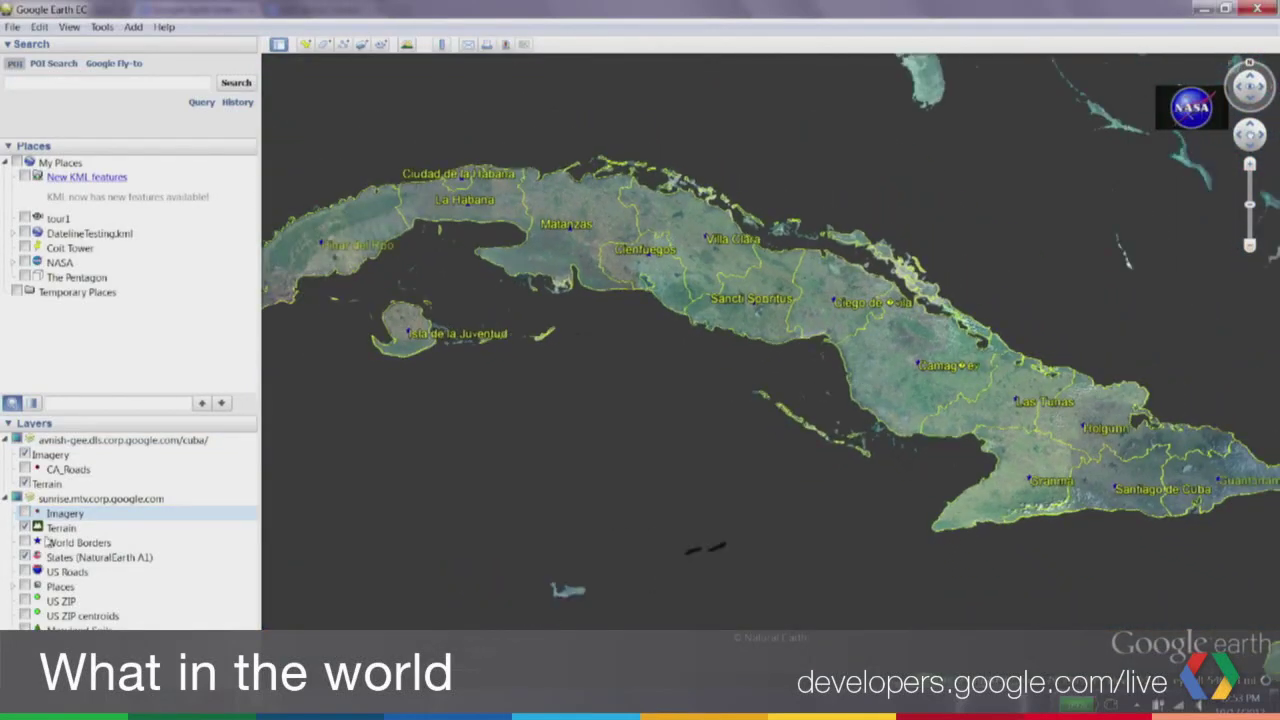
pyautogui.click(25, 513)
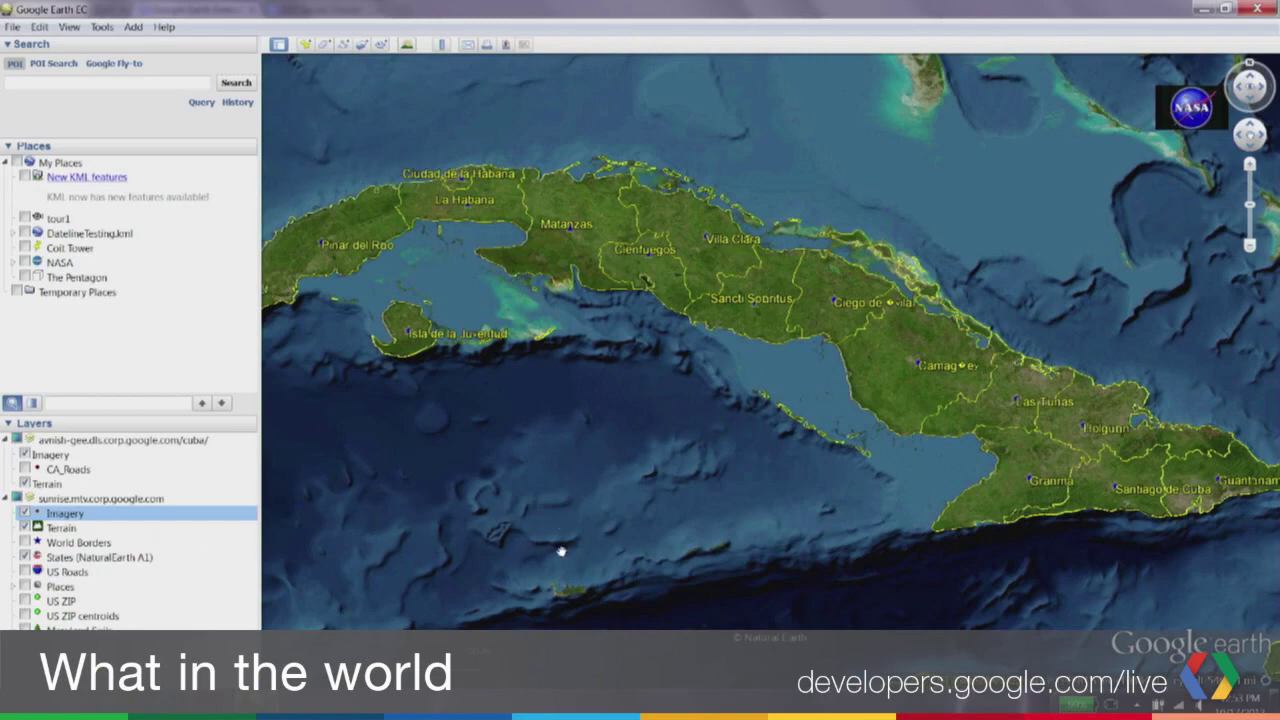
pyautogui.scroll(2, 691, 405)
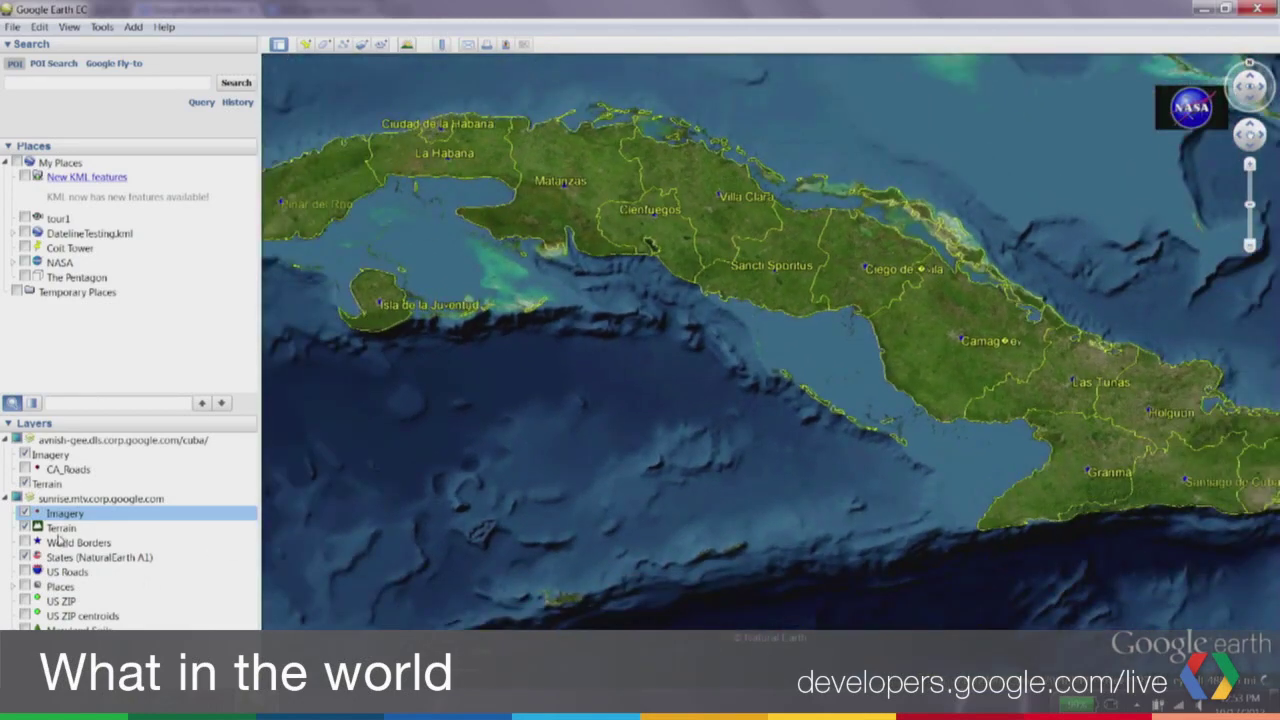
pyautogui.click(25, 513)
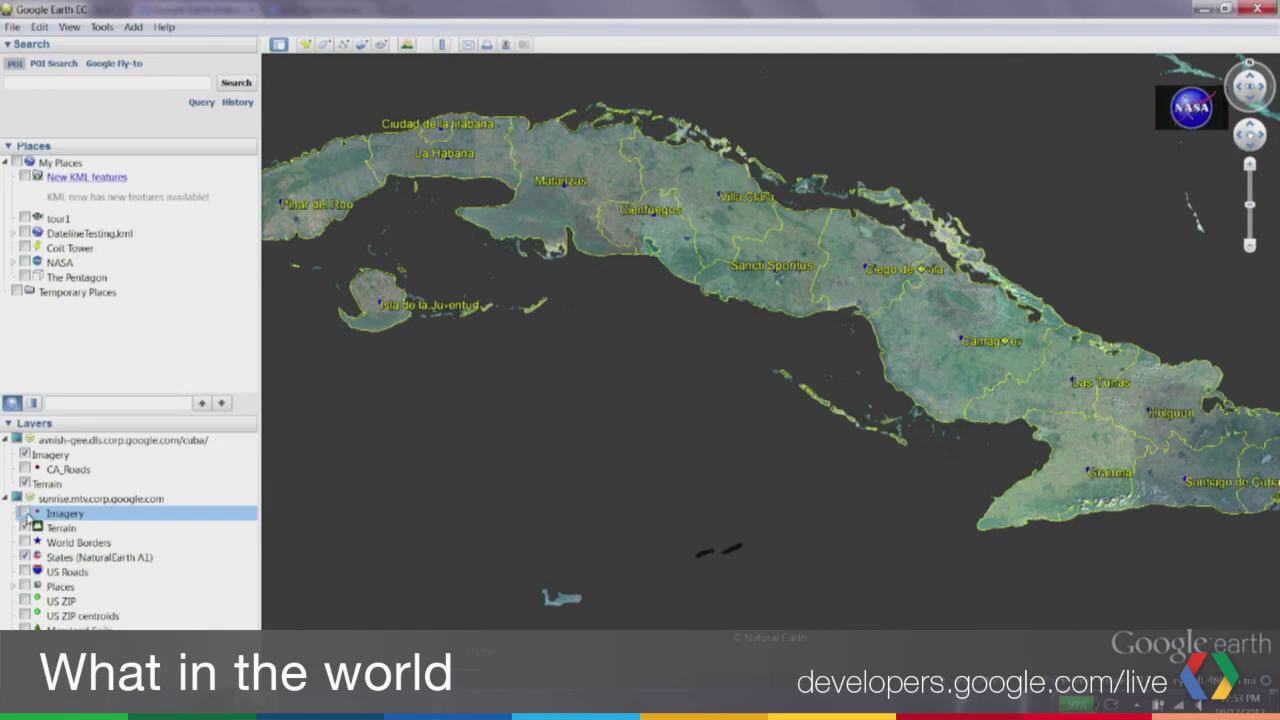
pyautogui.click(25, 513)
pyautogui.scroll(-2, 994, 226)
pyautogui.scroll(2, 894, 297)
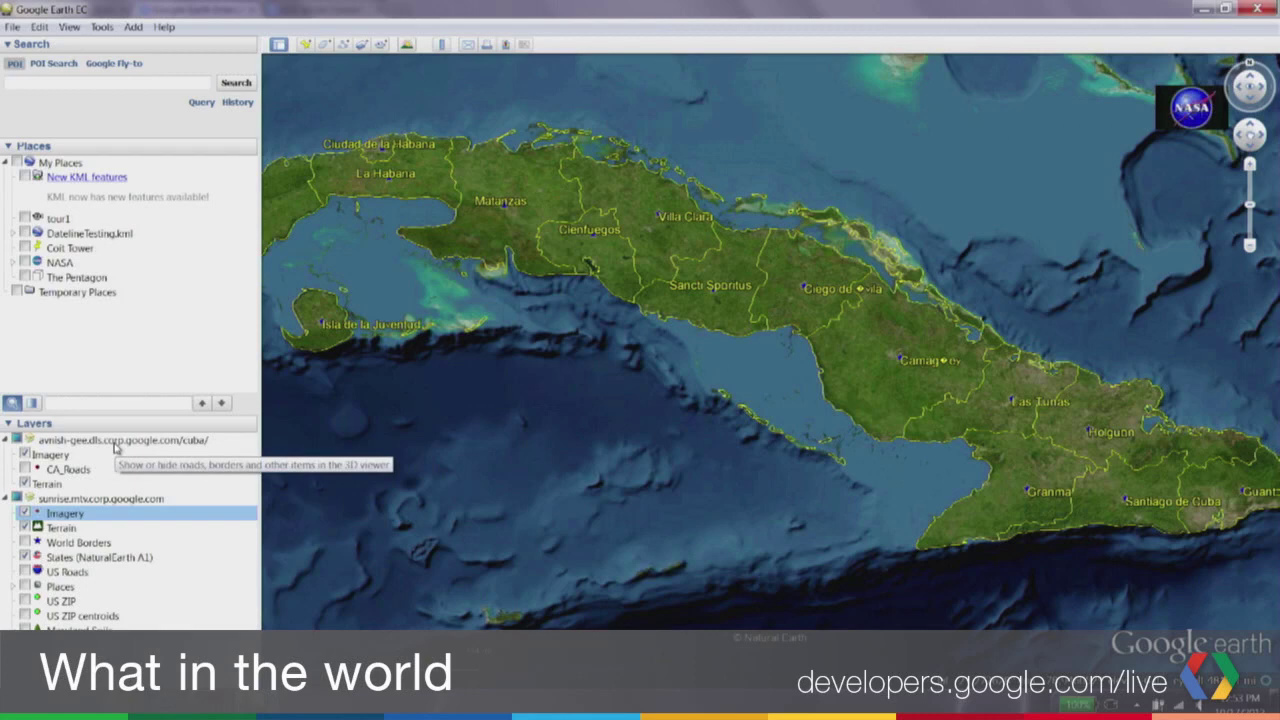
# Step: Select the cuba database layer and sign out of the server via File > Server Sign Out
pyautogui.click(116, 441)
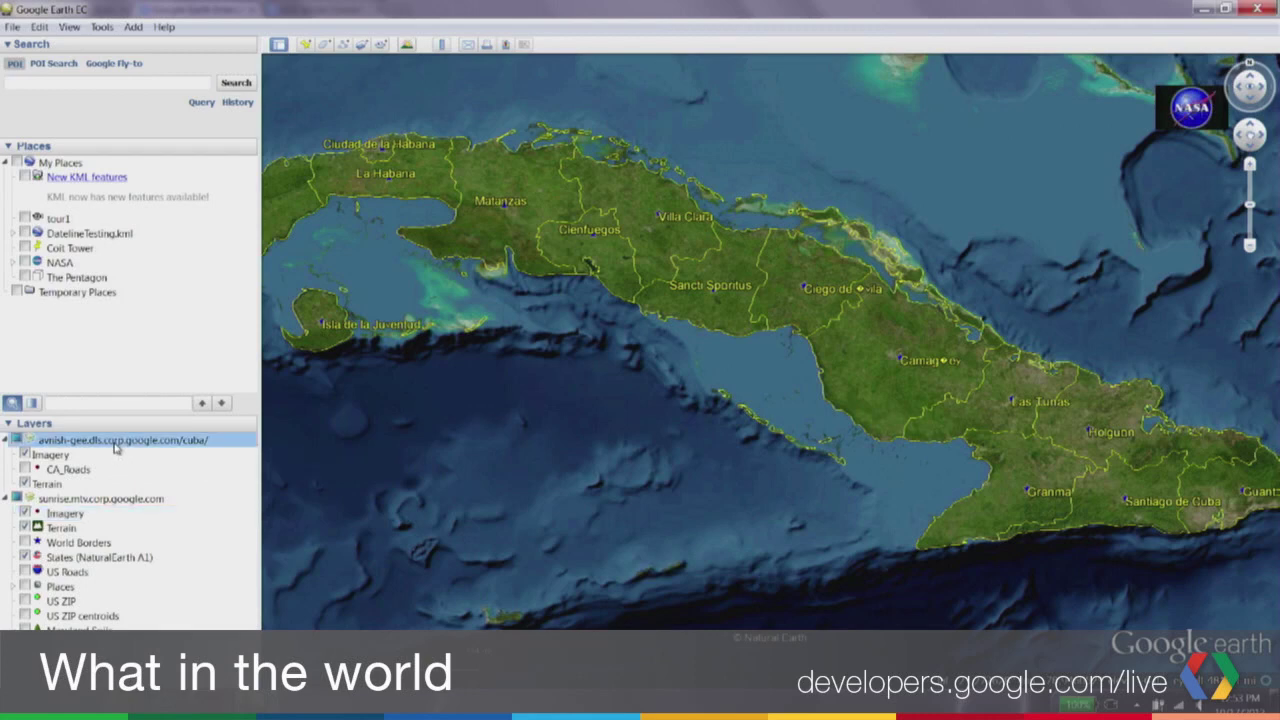
pyautogui.click(14, 27)
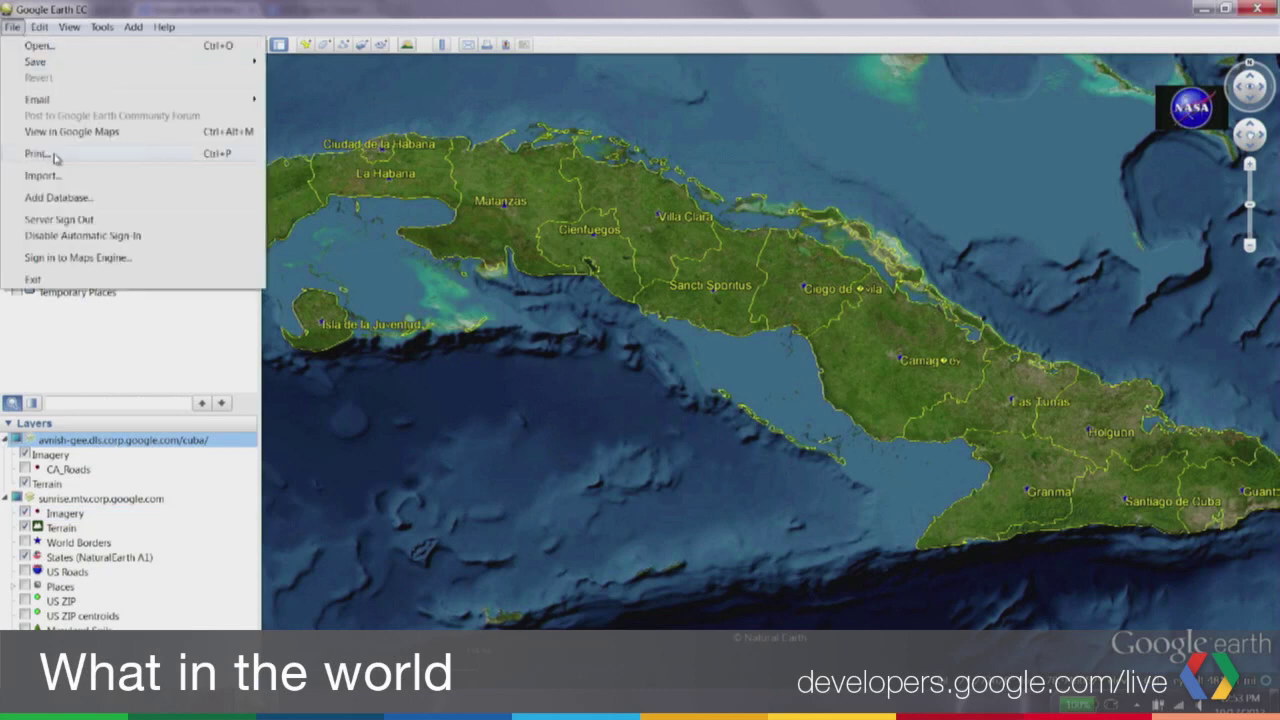
pyautogui.click(60, 221)
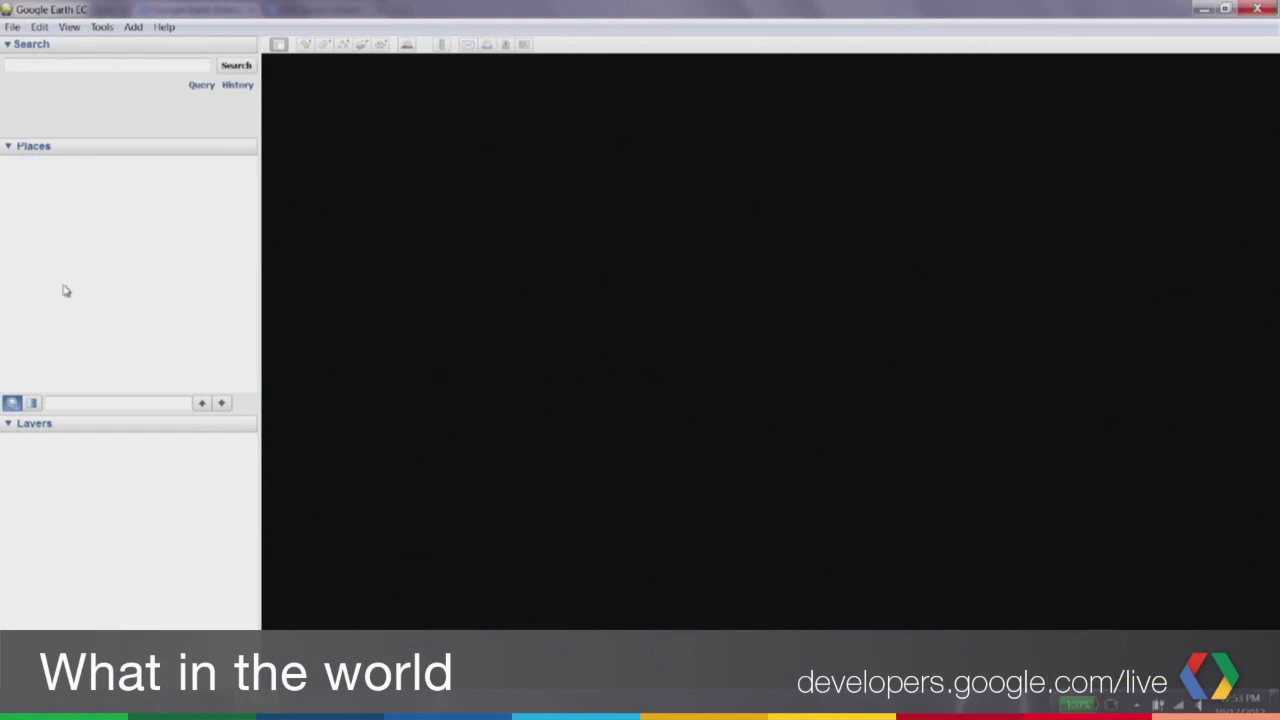
pyautogui.click(12, 27)
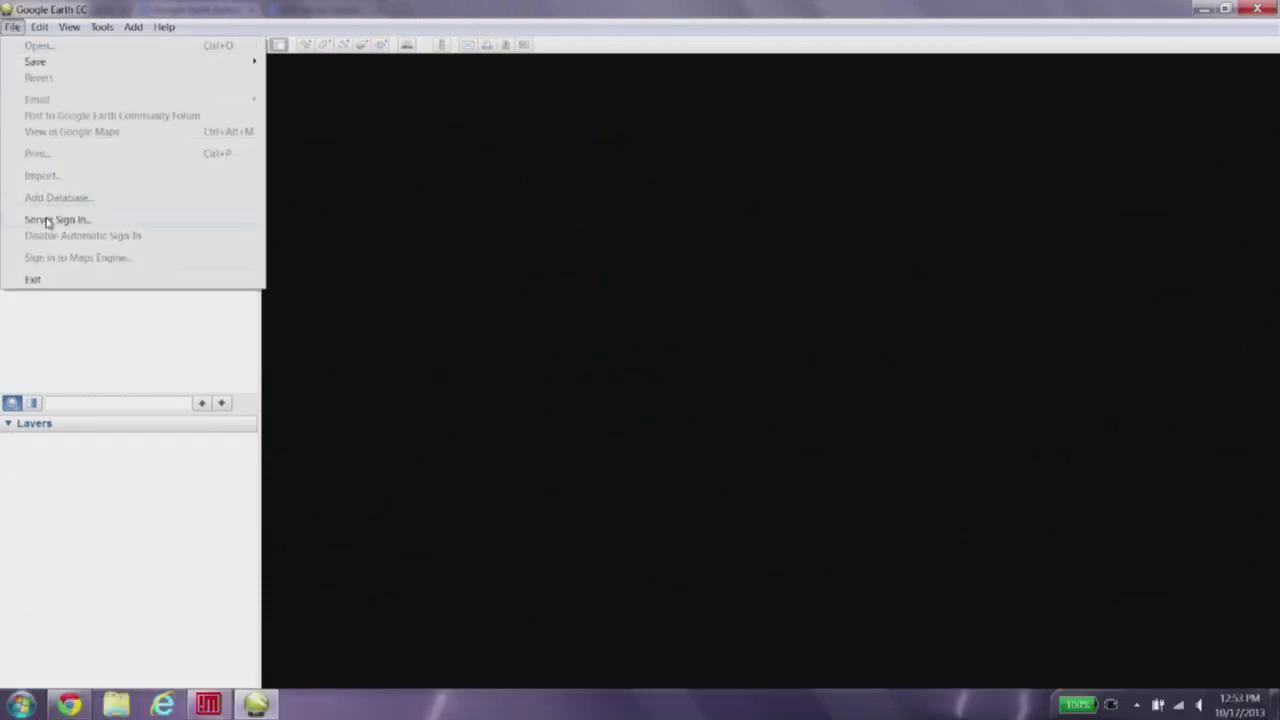
pyautogui.click(46, 220)
pyautogui.click(765, 328)
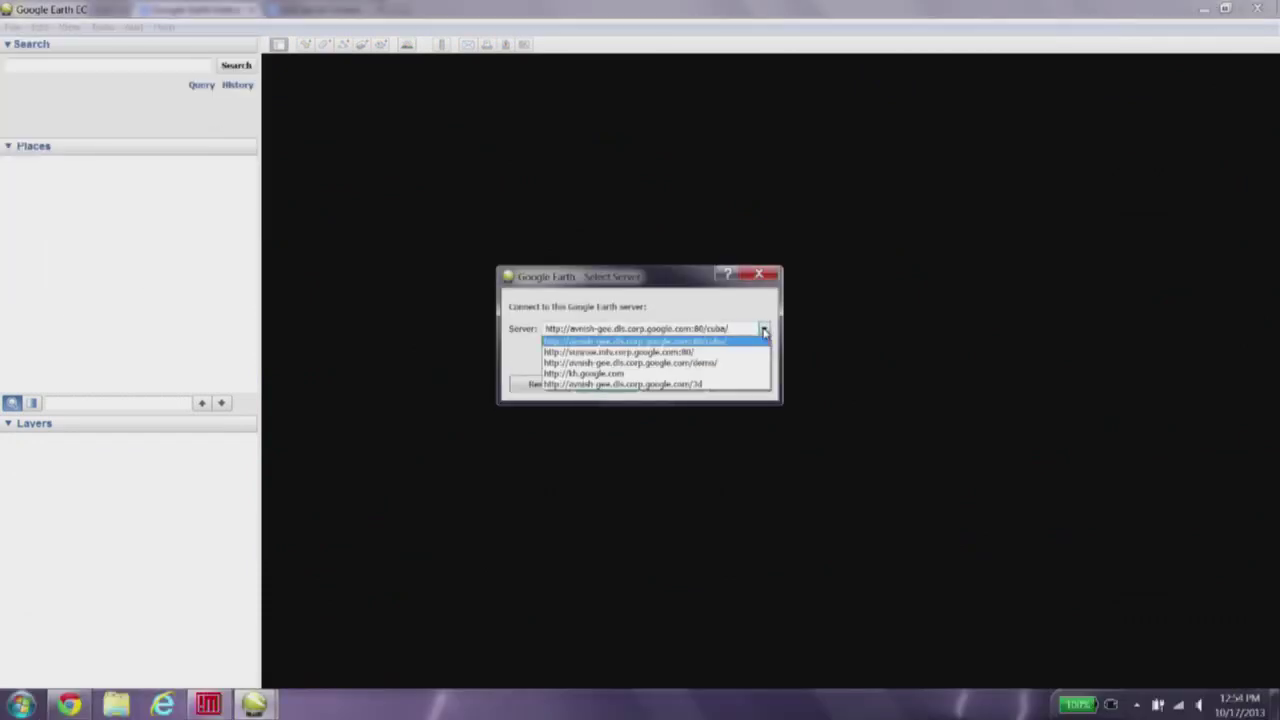
pyautogui.click(720, 353)
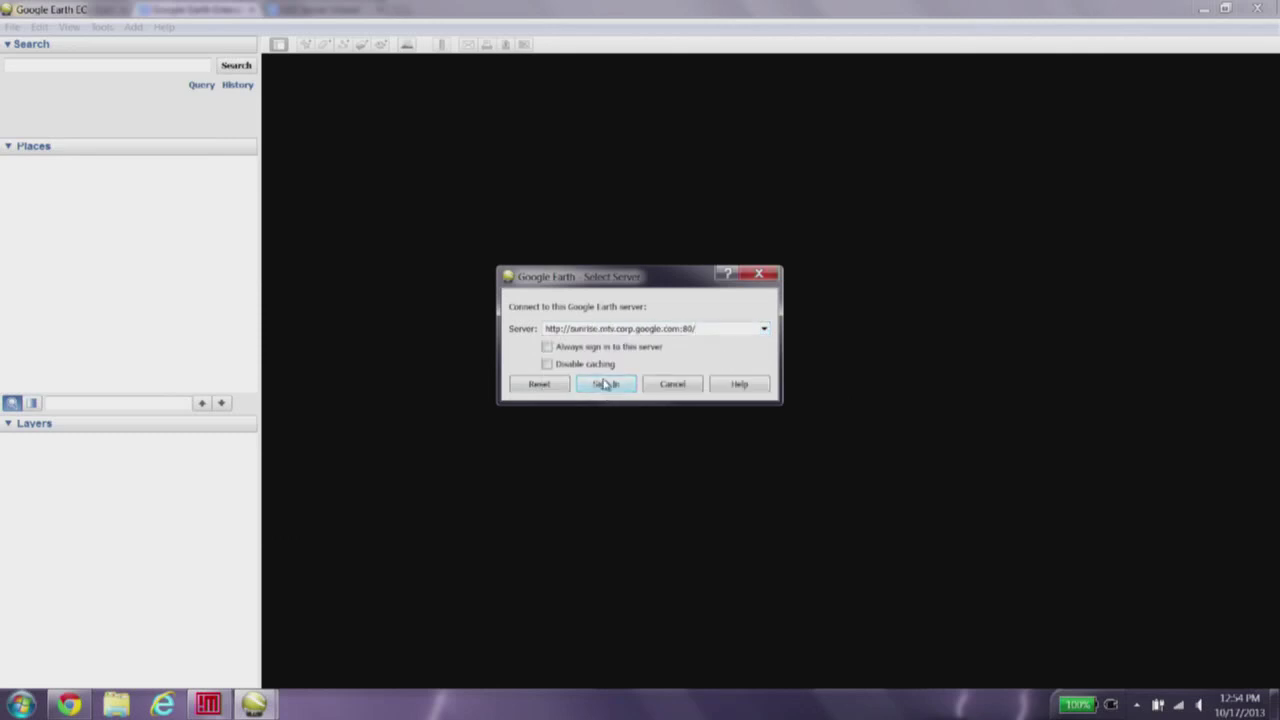
pyautogui.click(605, 384)
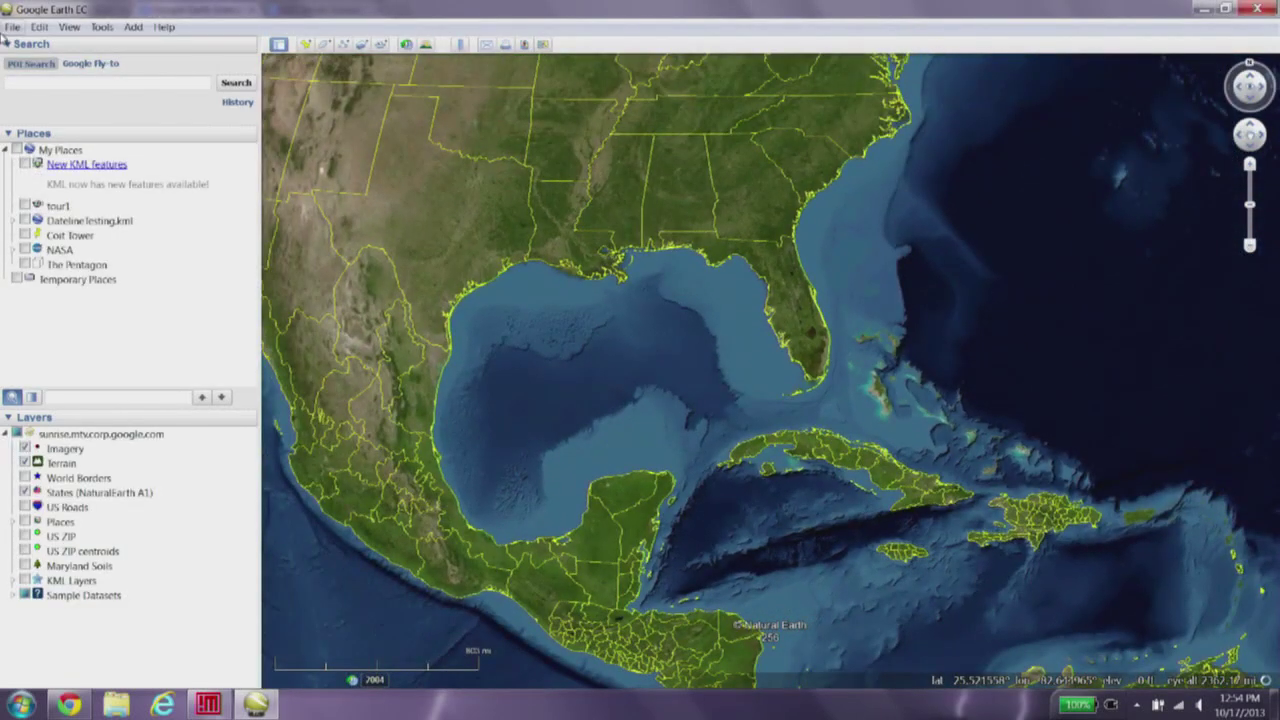
# Step: Use File > Add Database to add the /cuba database on top of the sunrise globe
pyautogui.click(11, 27)
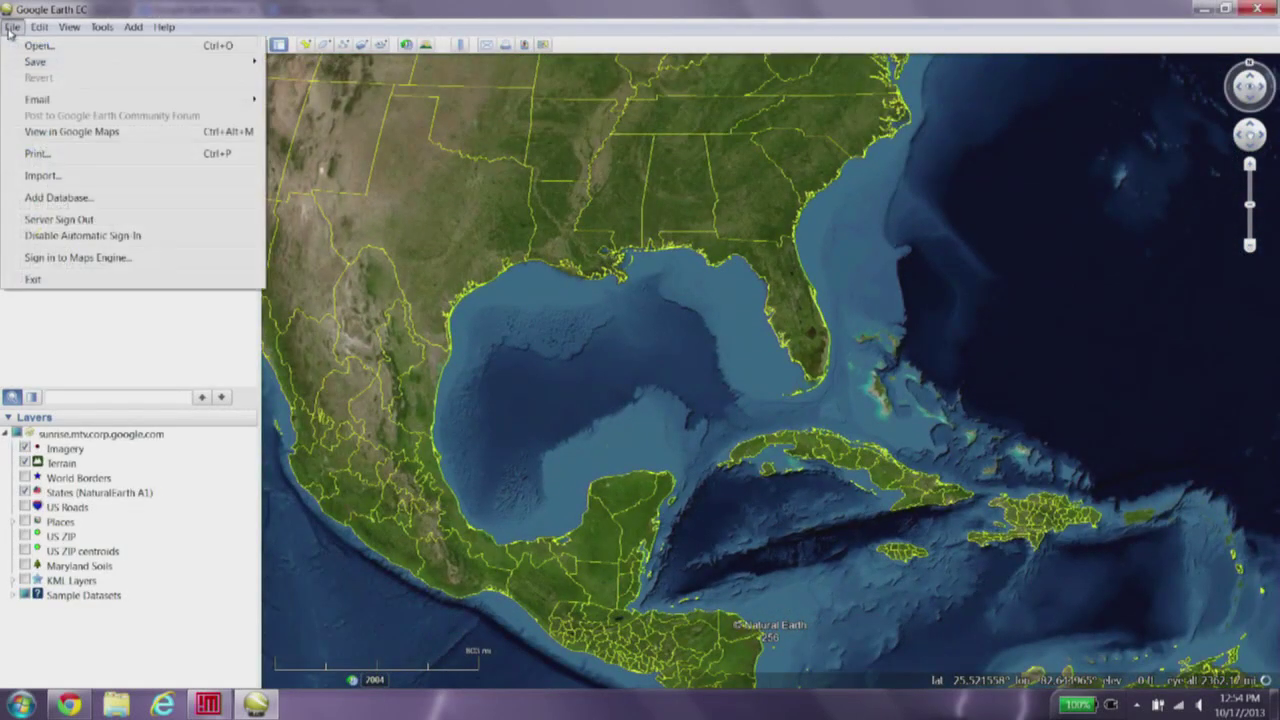
pyautogui.click(79, 199)
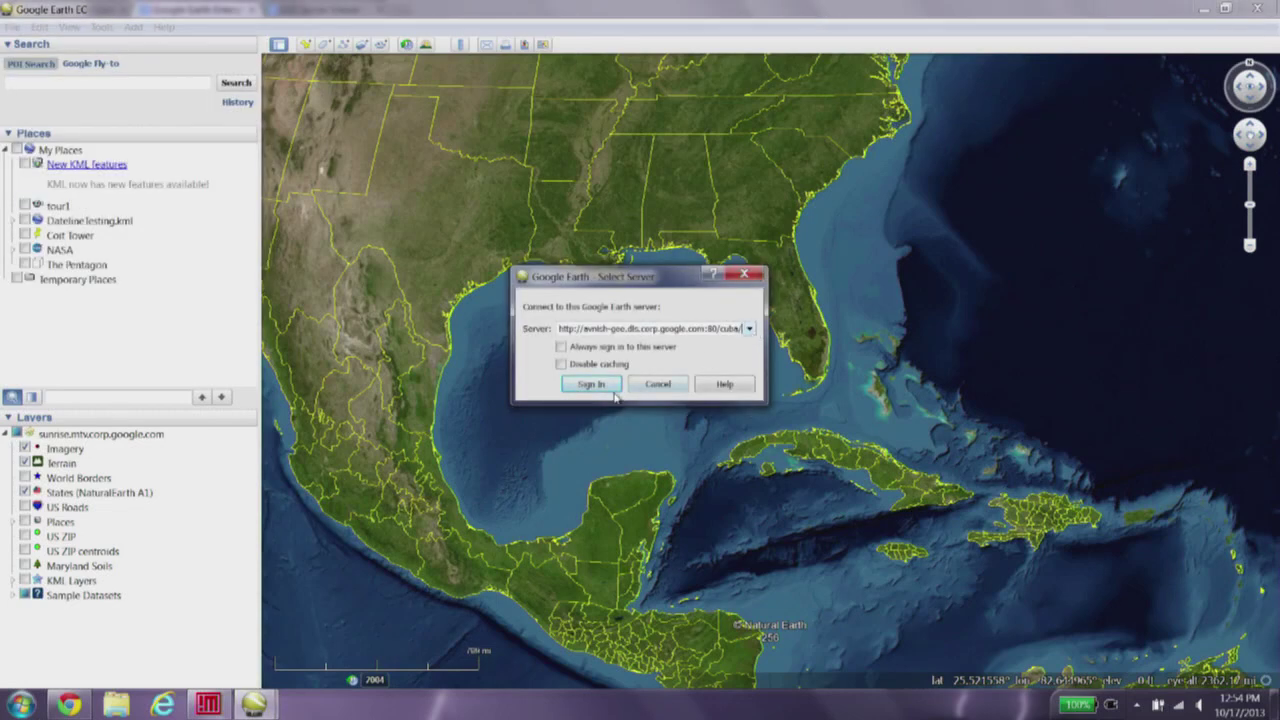
pyautogui.click(591, 385)
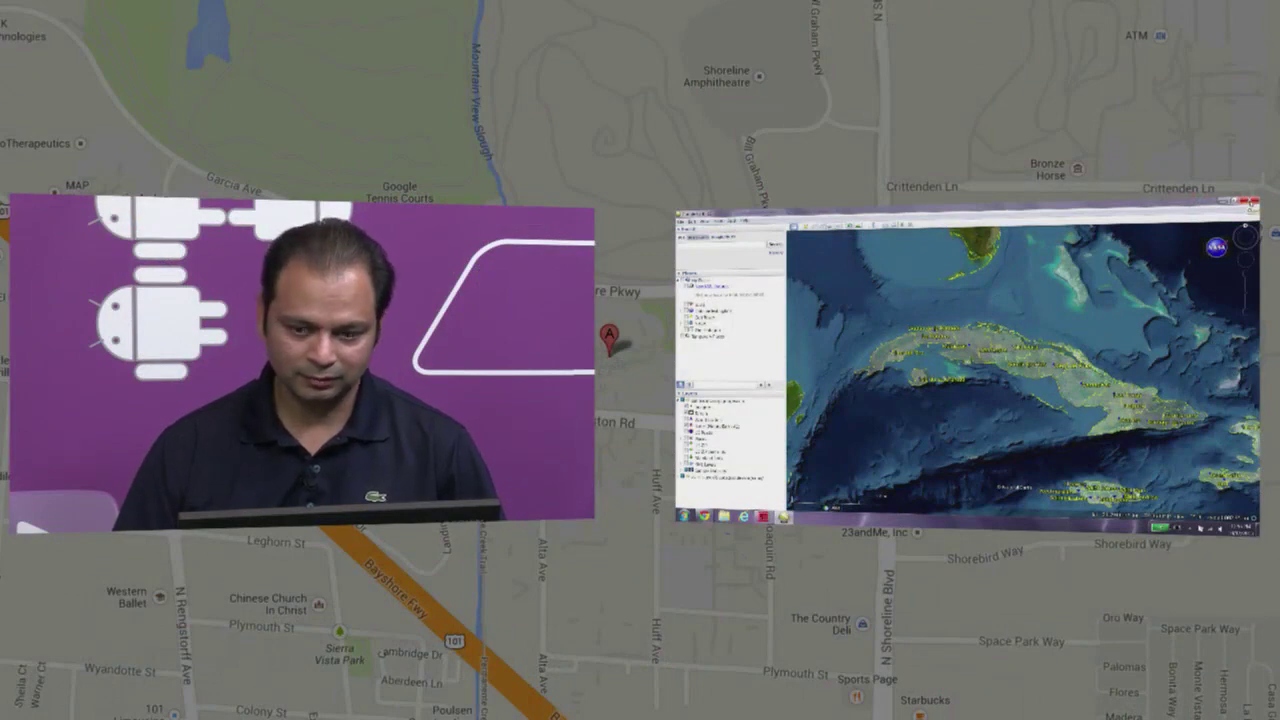
# Step: Switch to the Enterprise Server admin page, start publishing NaturalEarth2D-v002, then cancel
pyautogui.hotkey('alt', 'Tab')
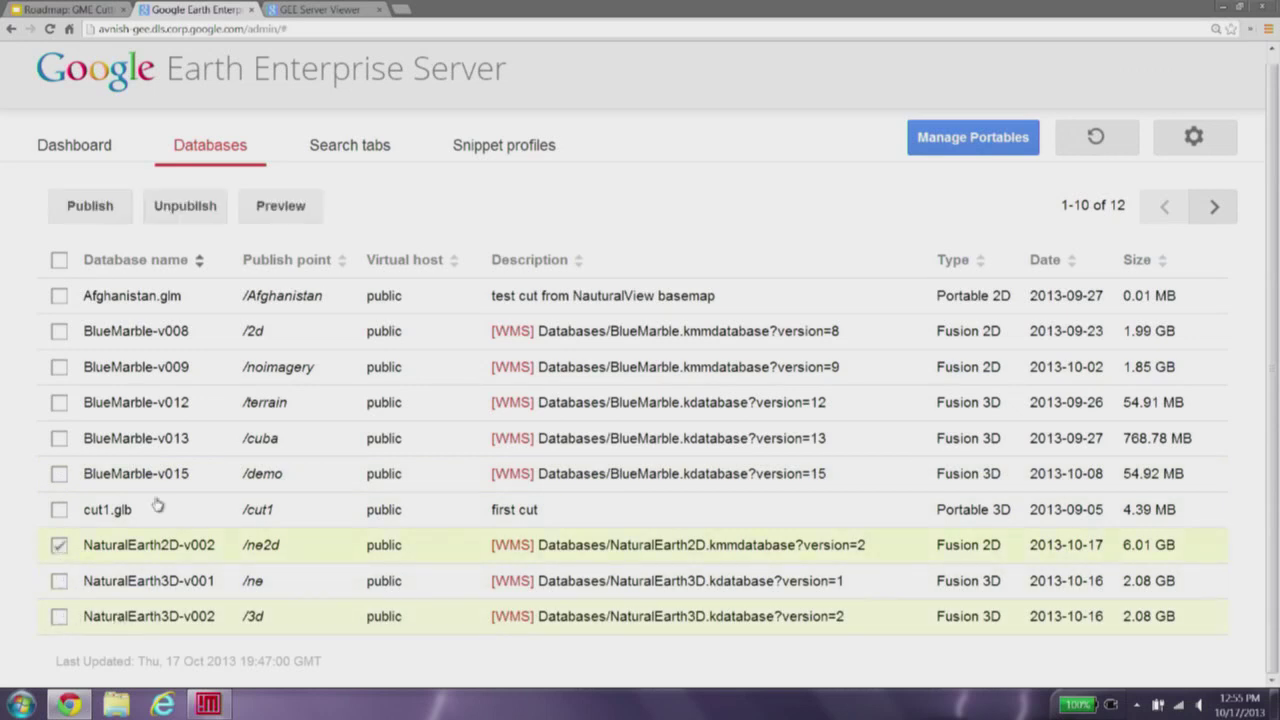
pyautogui.click(89, 208)
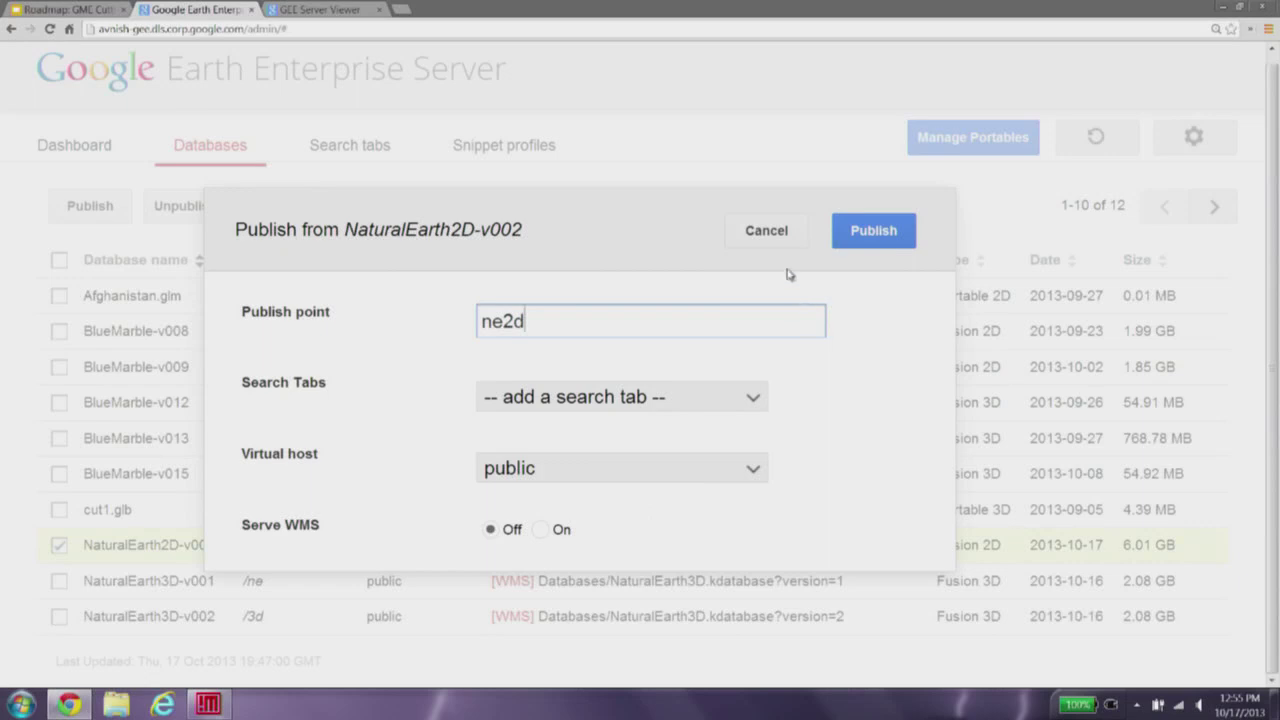
pyautogui.click(771, 238)
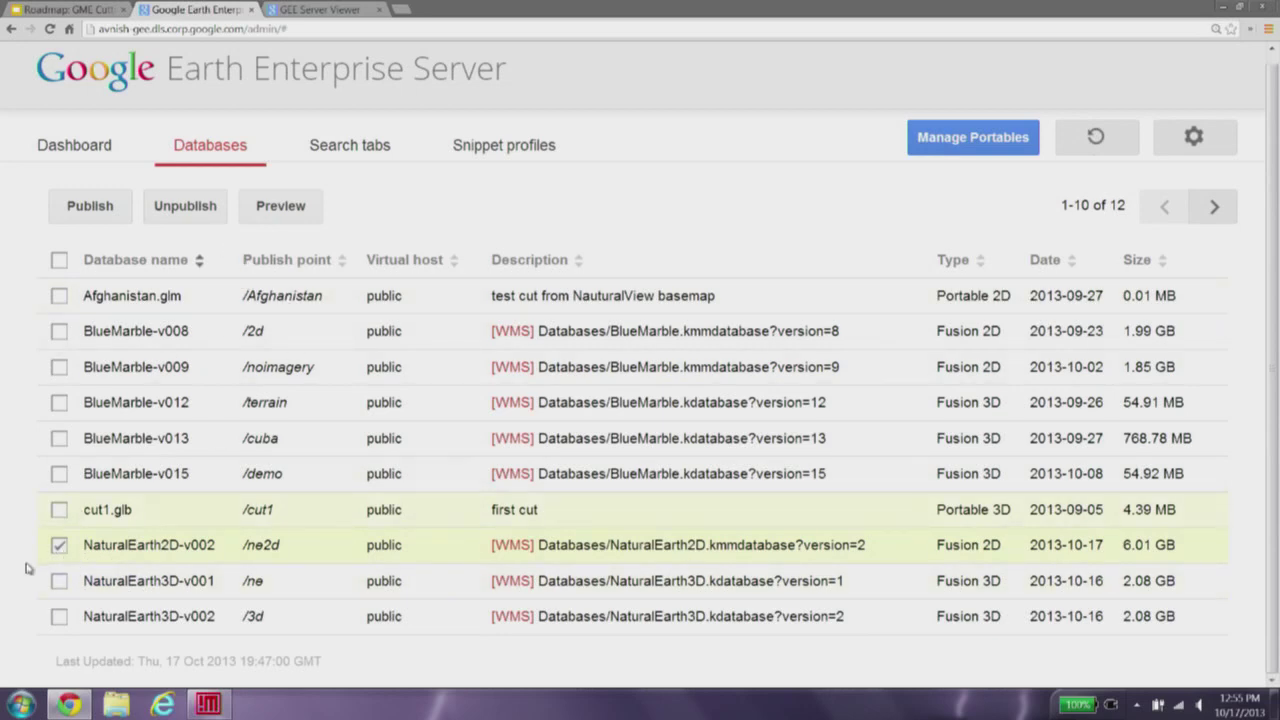
# Step: Reopen publishing with Serve WMS on and, since ne2d is taken, change the publish point to demo2d
pyautogui.click(100, 205)
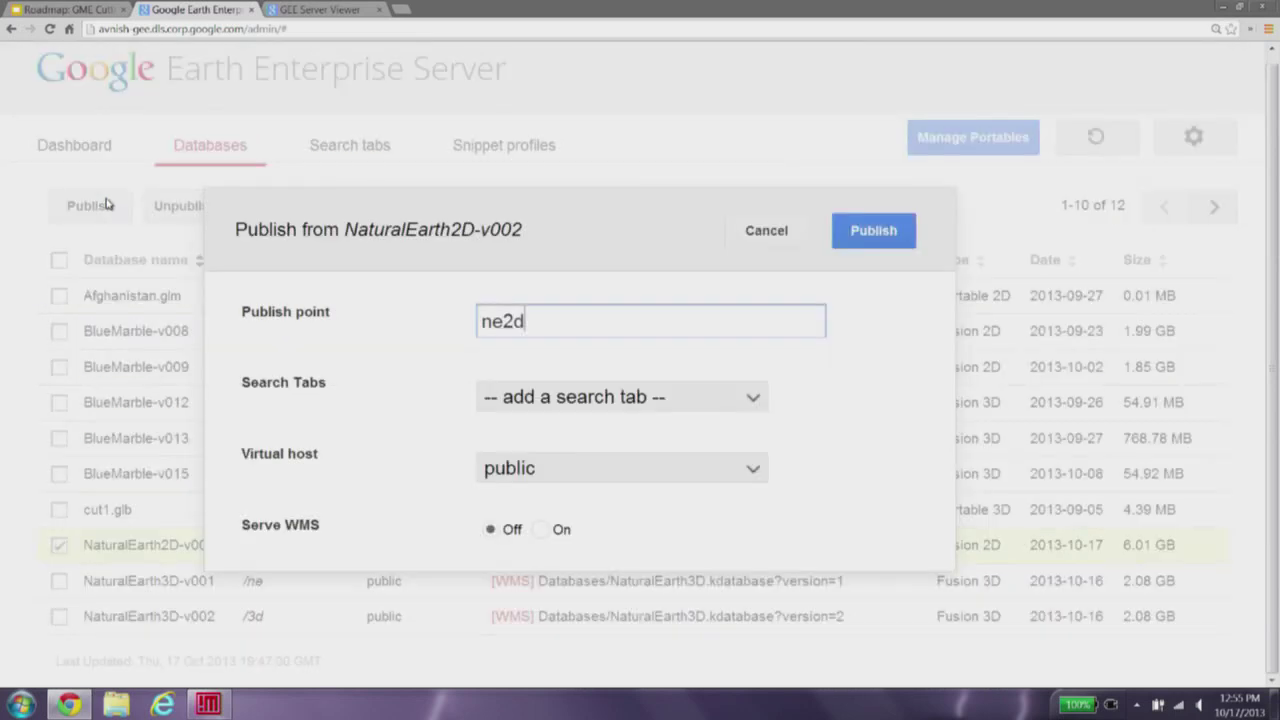
pyautogui.click(541, 531)
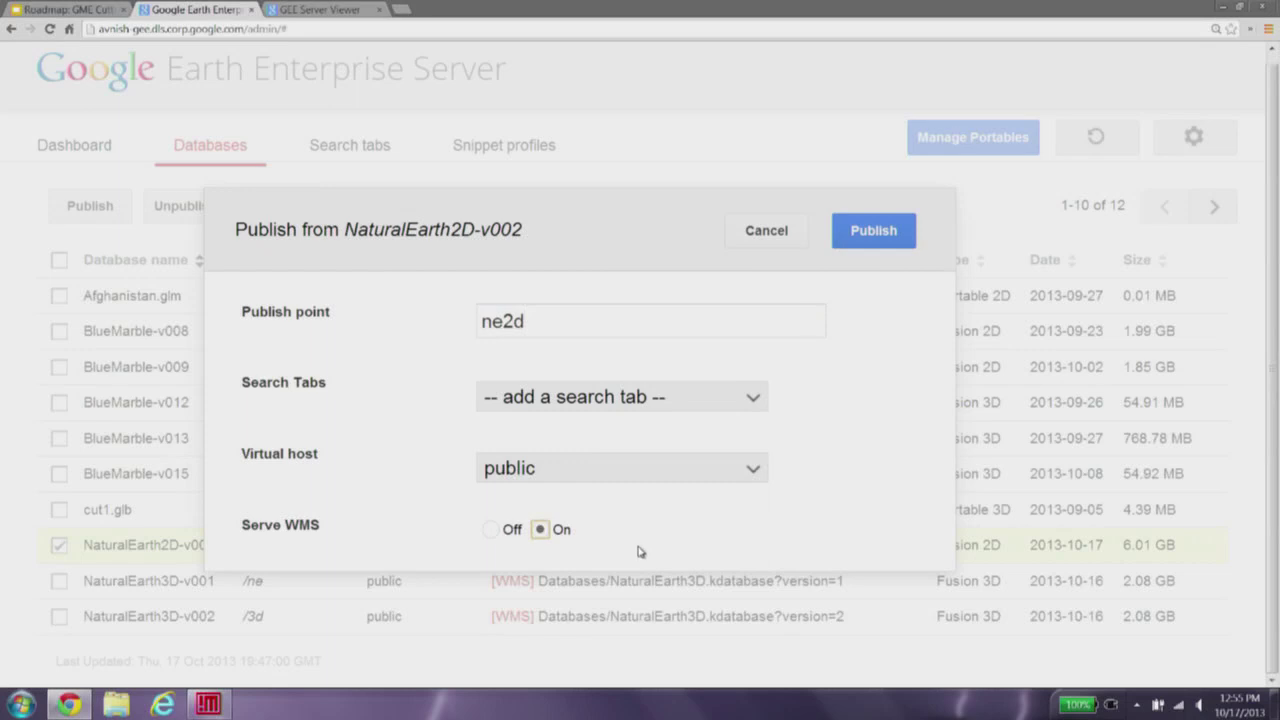
pyautogui.click(868, 232)
pyautogui.moveTo(543, 324); pyautogui.dragTo(423, 331)
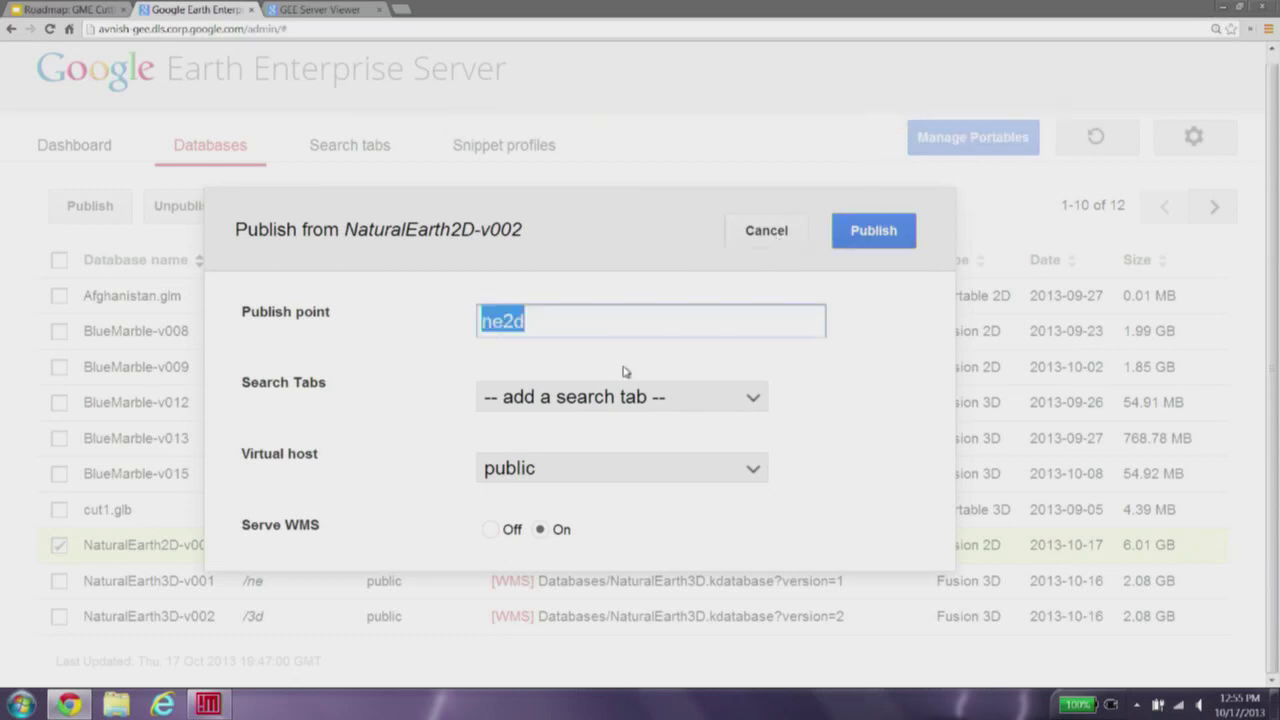
pyautogui.write('de')
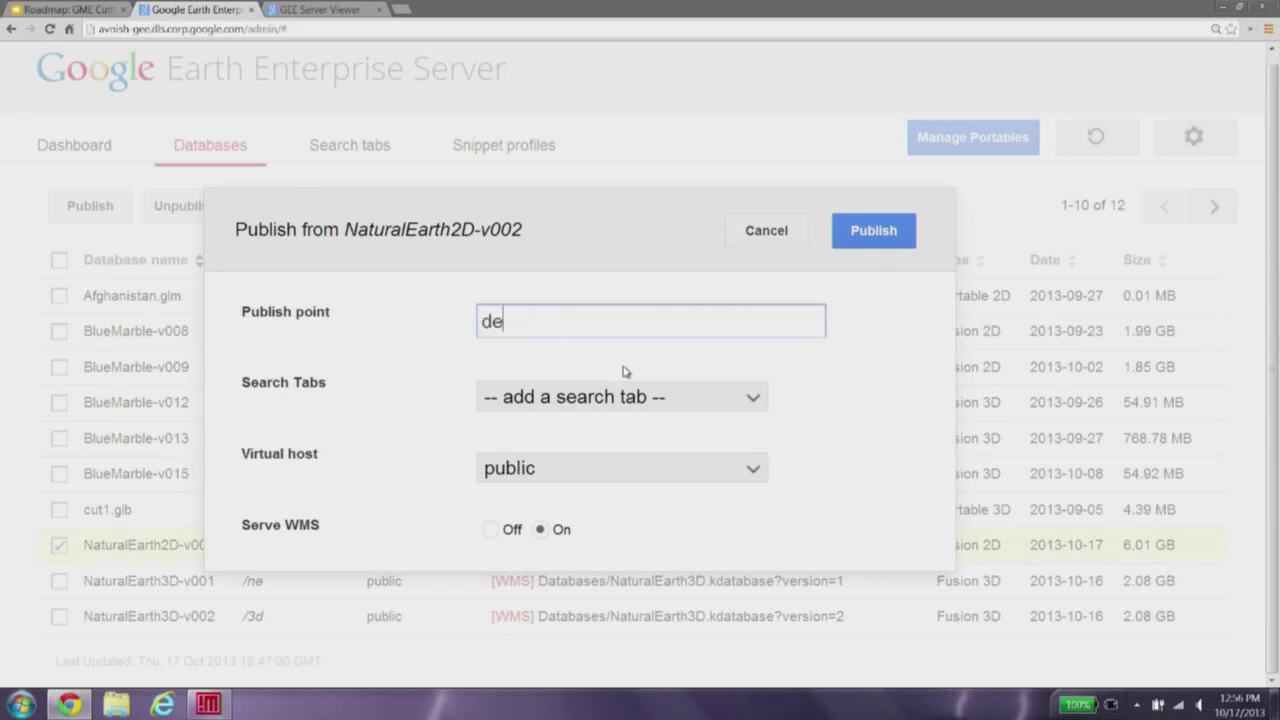
pyautogui.write('mo2d')
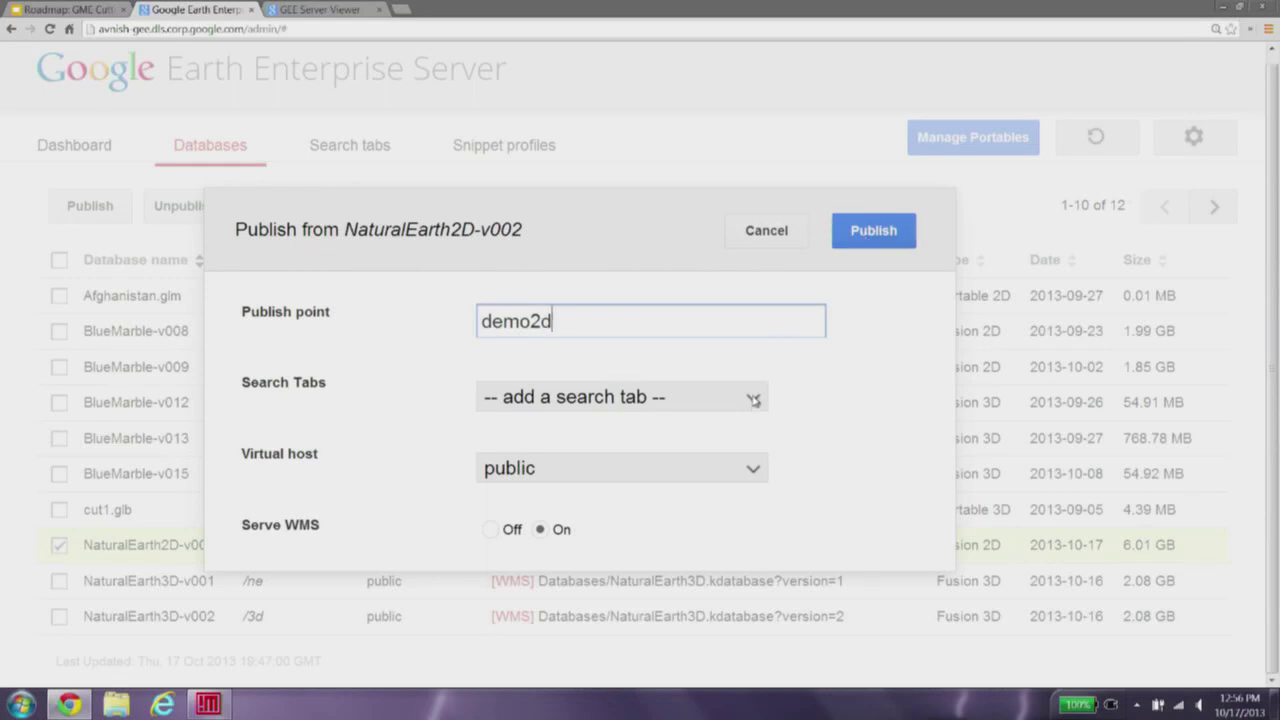
# Step: Publish NaturalEarth2D-v002 at /demo2d with WMS enabled
pyautogui.click(886, 240)
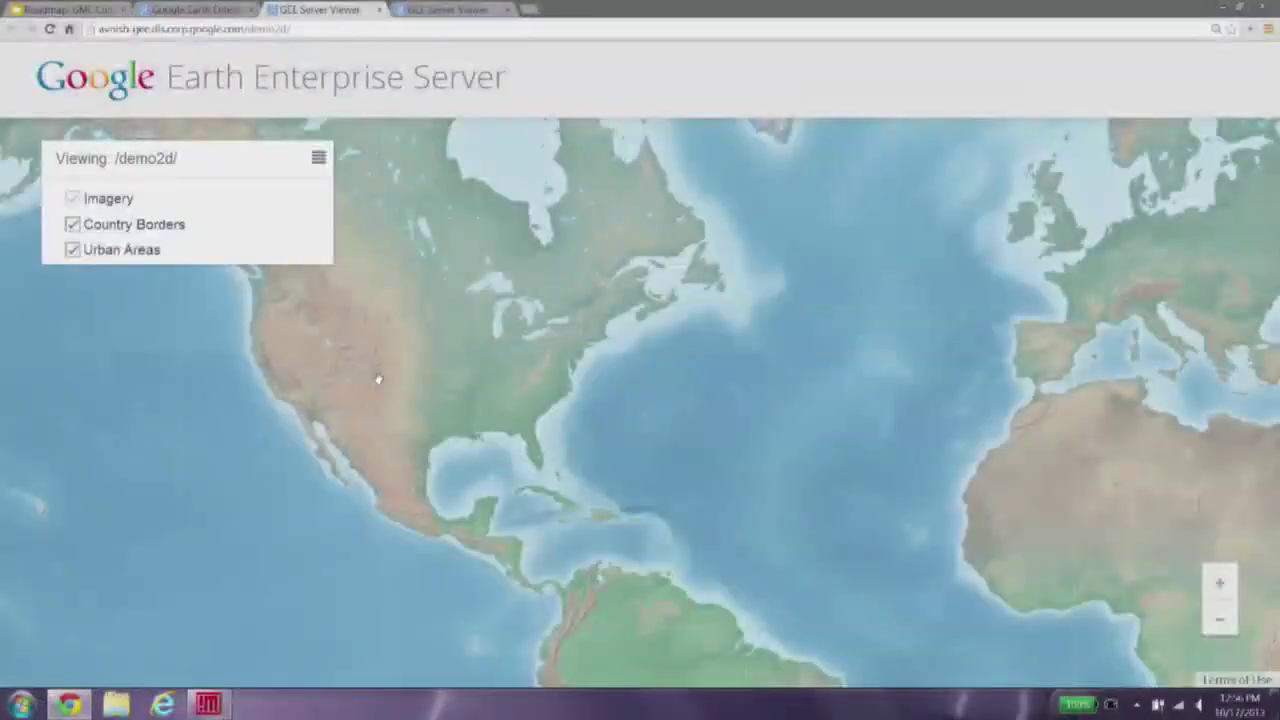
# Step: Zoom the /demo2d map into the central US and pan east to see red urban-area polygons
pyautogui.scroll(2, 378, 379)
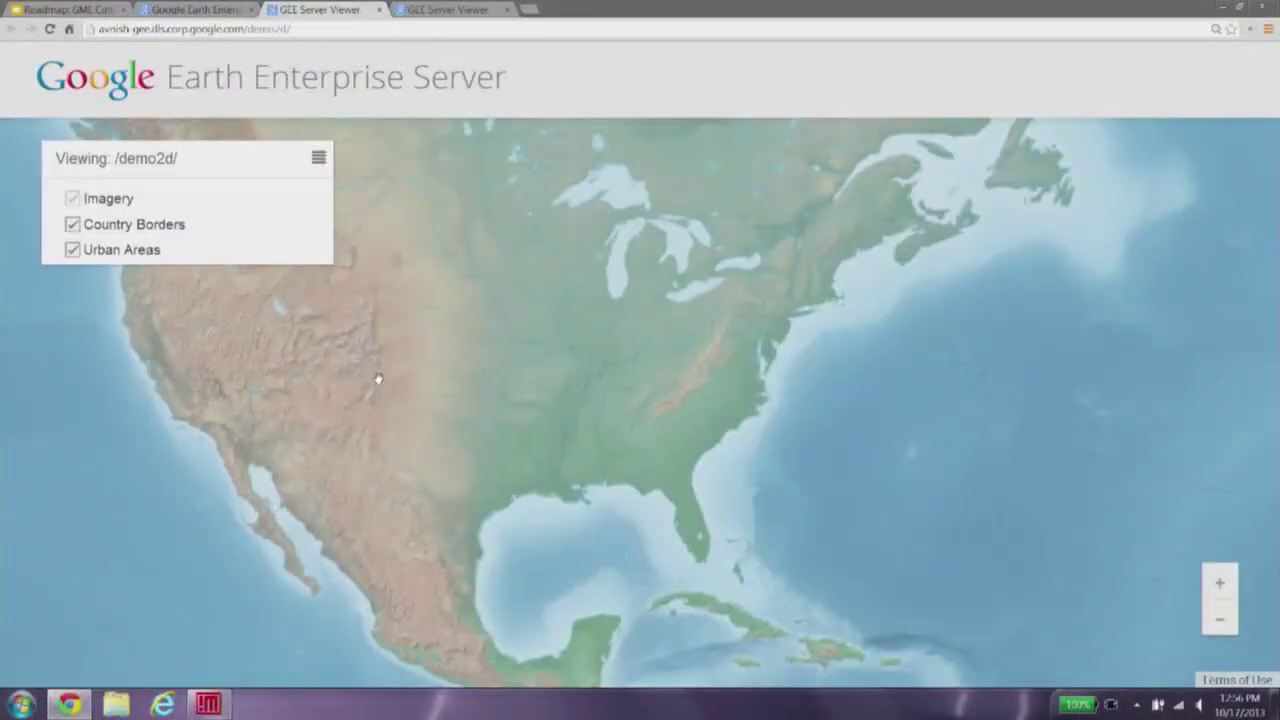
pyautogui.scroll(1, 642, 439)
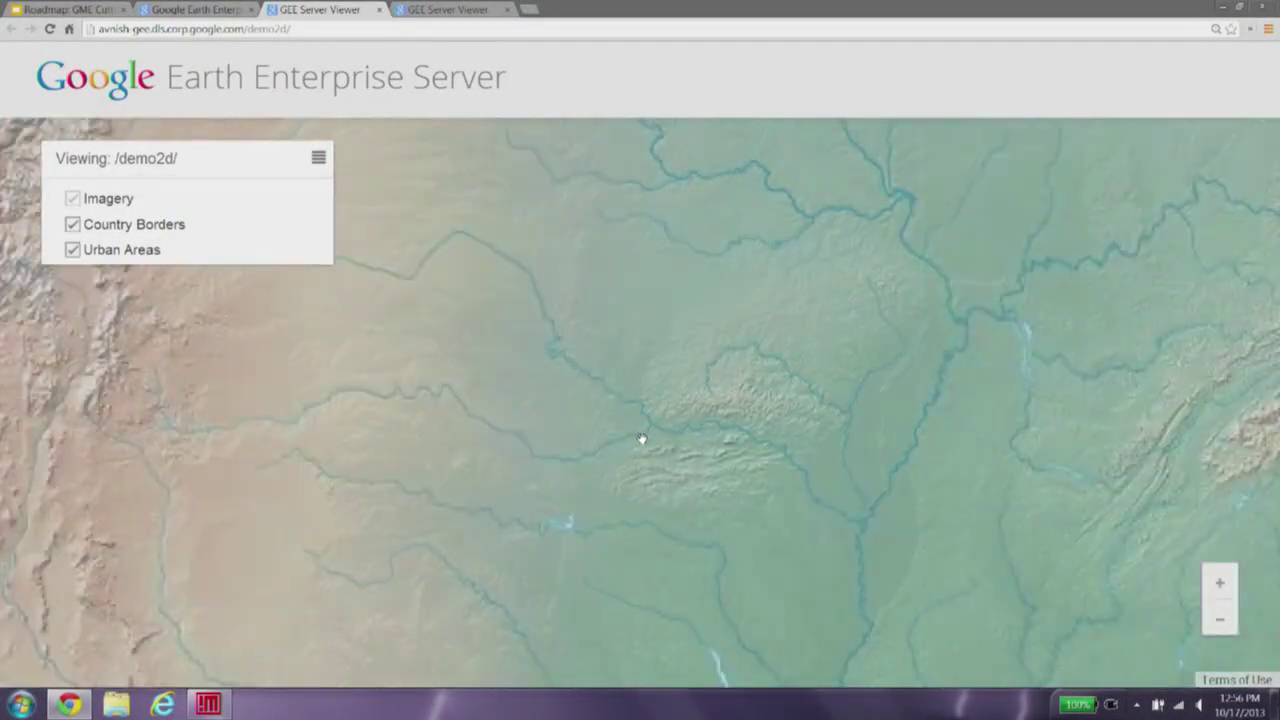
pyautogui.scroll(1, 491, 429)
pyautogui.moveTo(1083, 450); pyautogui.dragTo(968, 478)
pyautogui.moveTo(1106, 474); pyautogui.dragTo(695, 490)
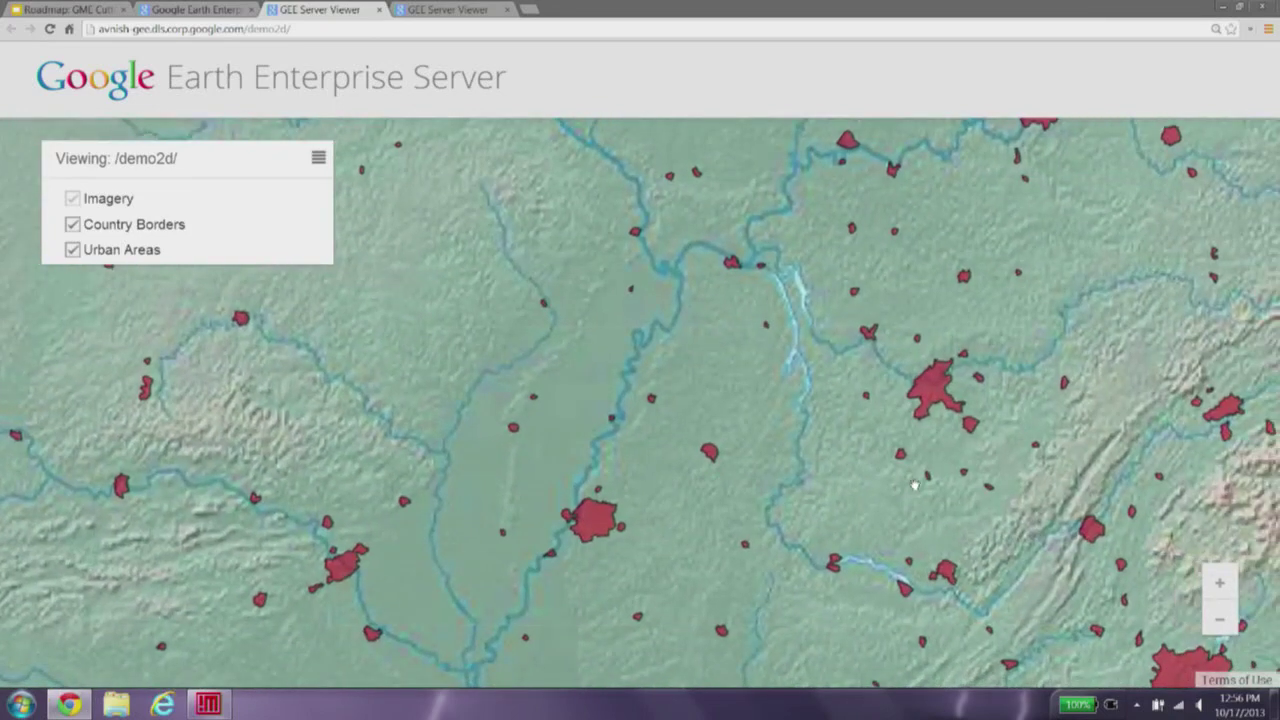
pyautogui.scroll(-1, 920, 486)
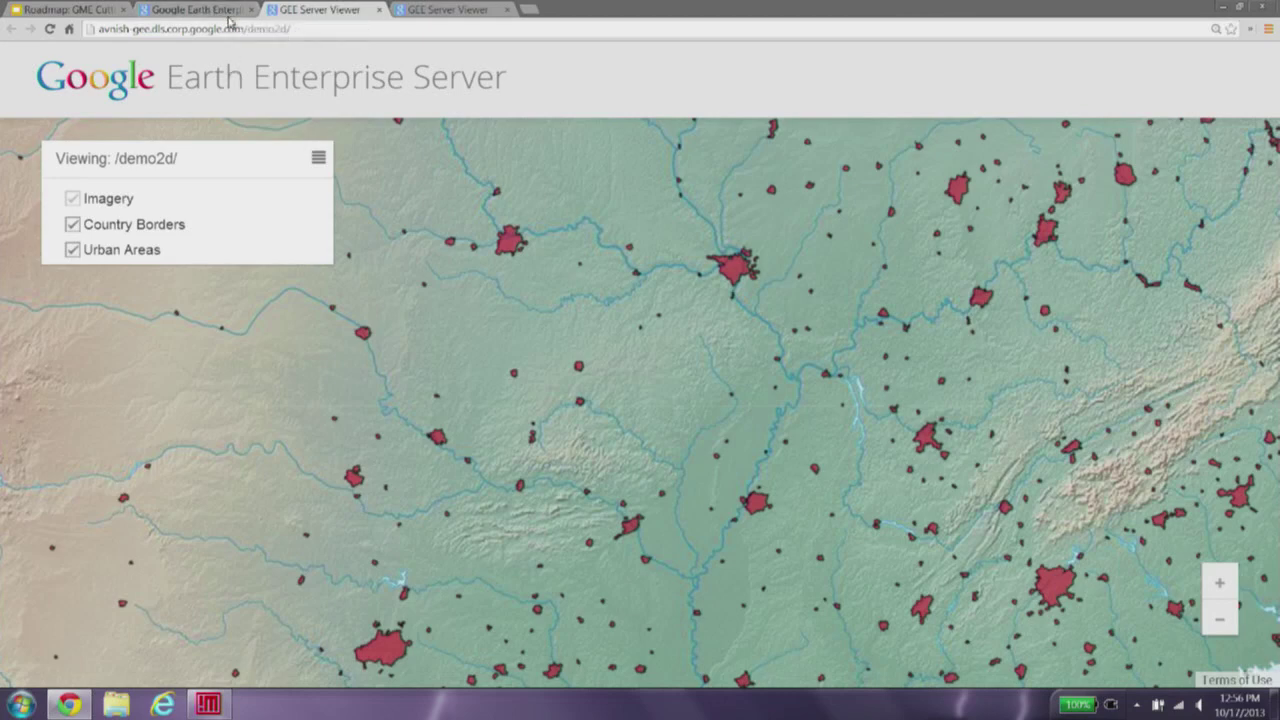
pyautogui.click(22, 705)
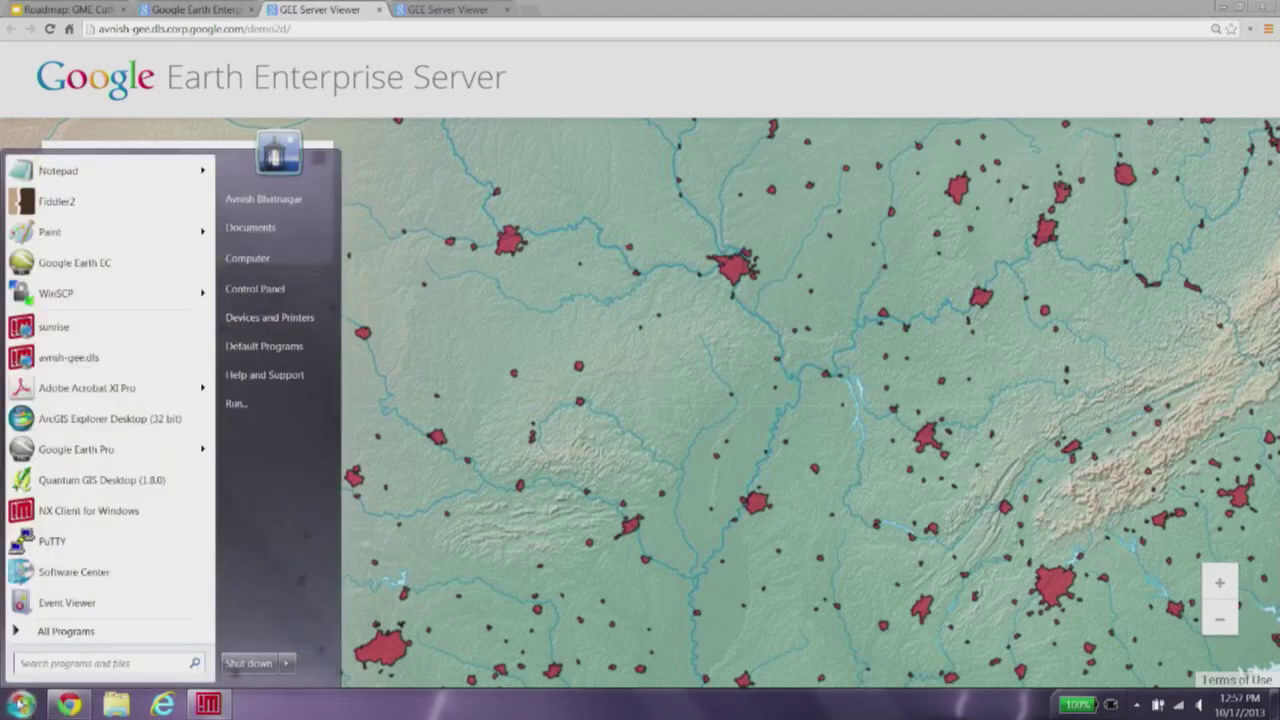
# Step: Launch Quantum GIS Desktop 1.8.0 and bring up the Add WMS Layer dialog
pyautogui.click(167, 485)
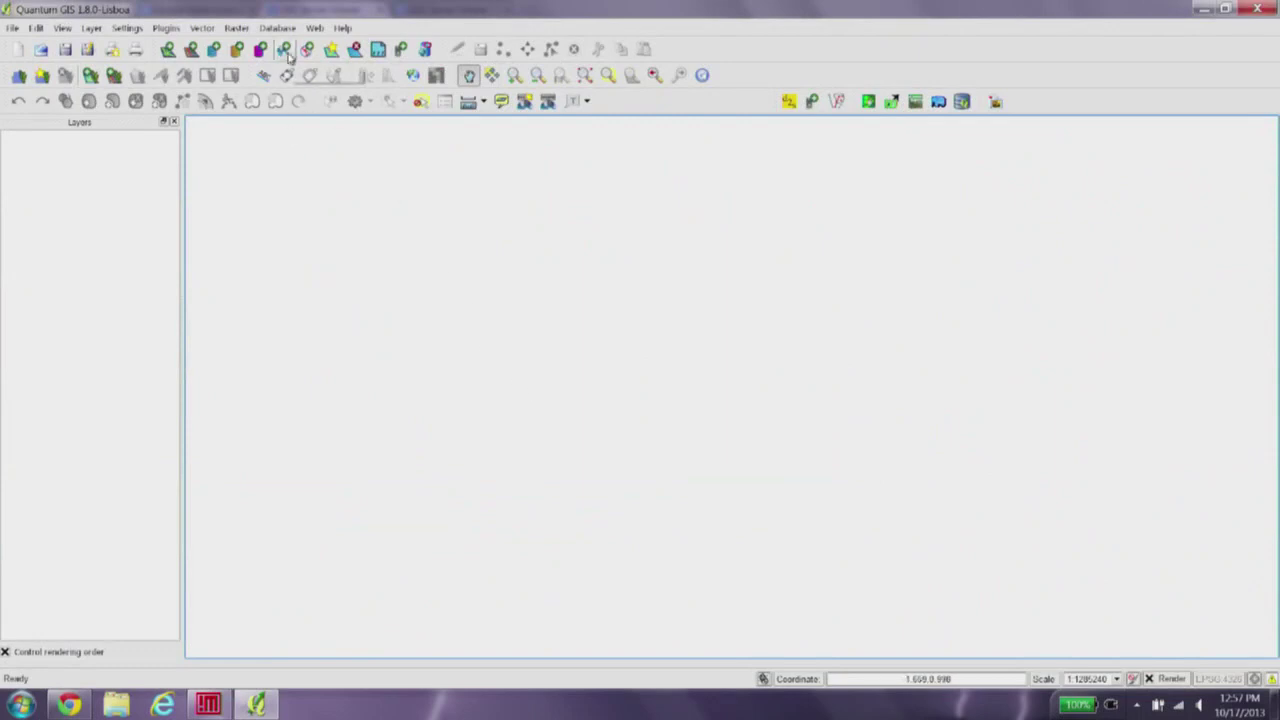
pyautogui.click(286, 54)
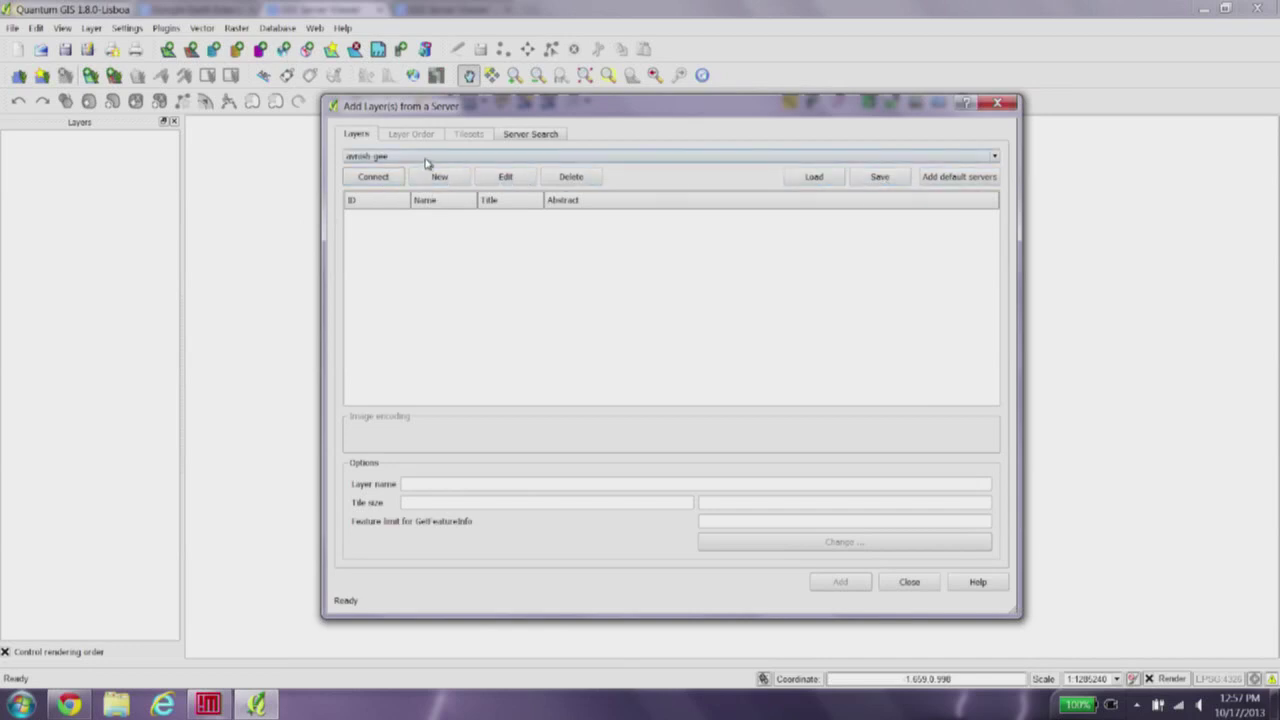
# Step: Edit the saved WMS connection to point at /demo2d/wms, save, and connect to list layers
pyautogui.click(506, 178)
pyautogui.click(737, 315)
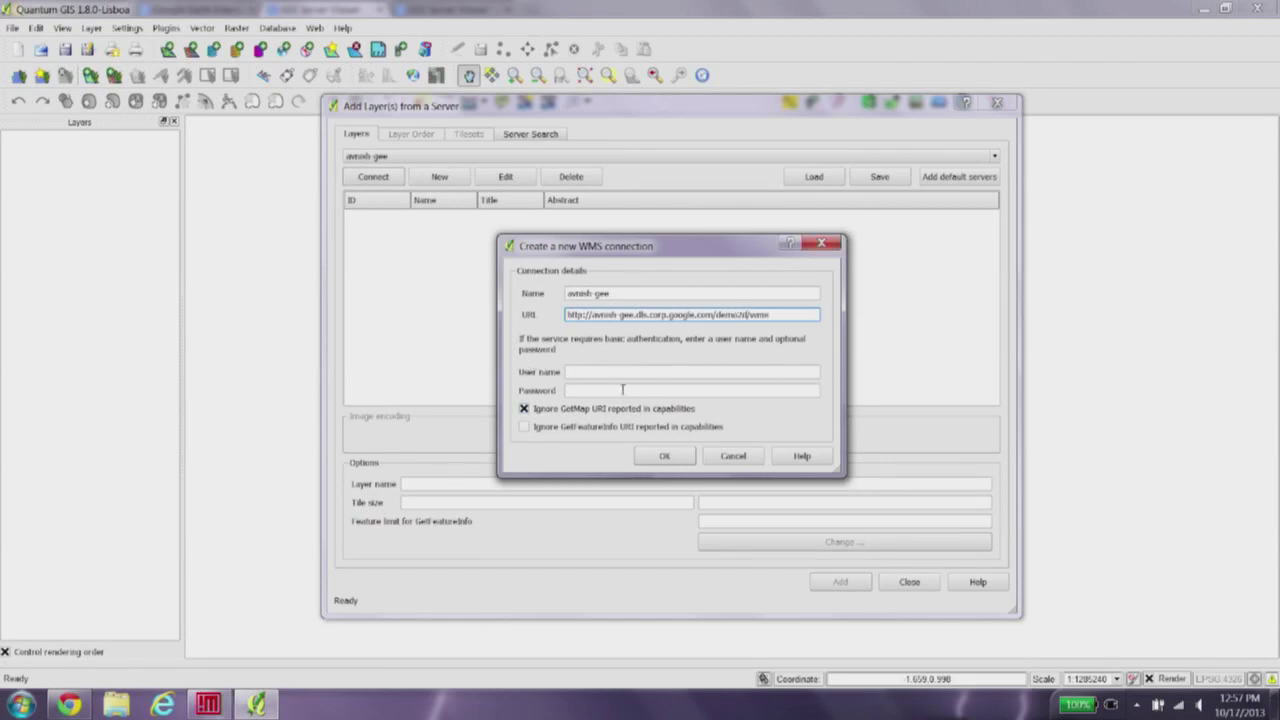
pyautogui.click(662, 456)
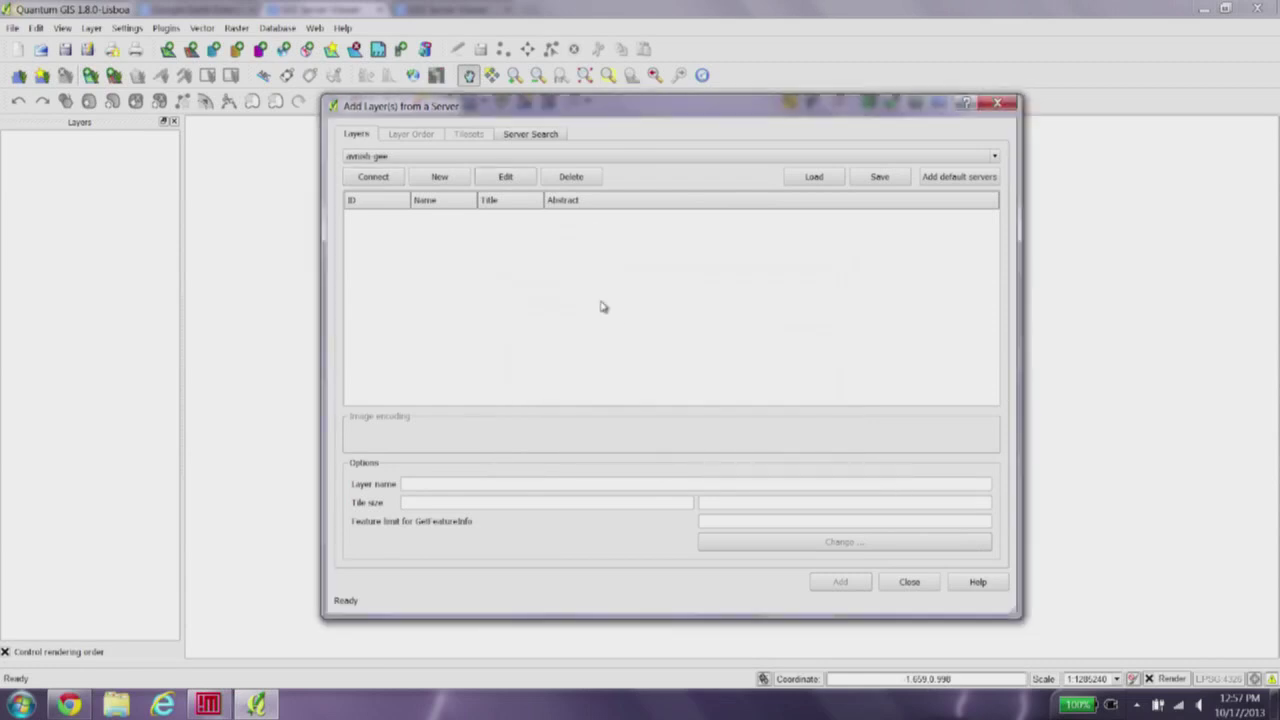
pyautogui.click(372, 179)
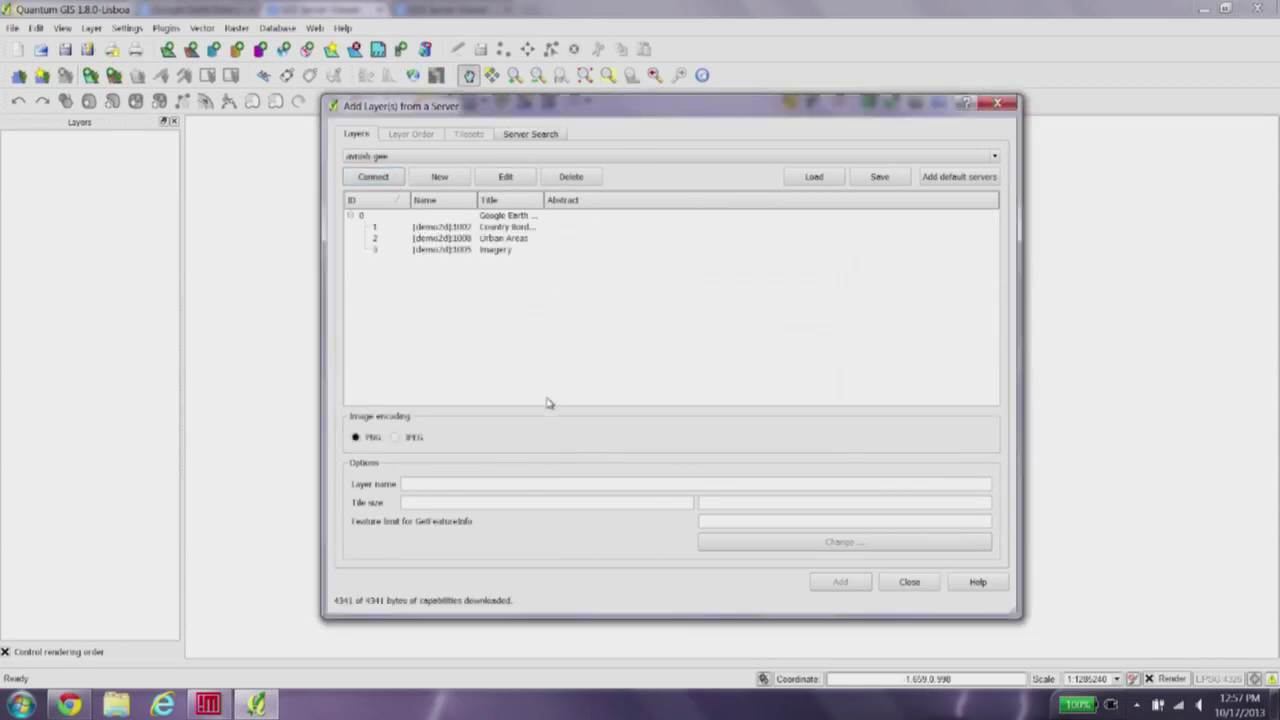
pyautogui.moveTo(543, 200); pyautogui.dragTo(612, 200)
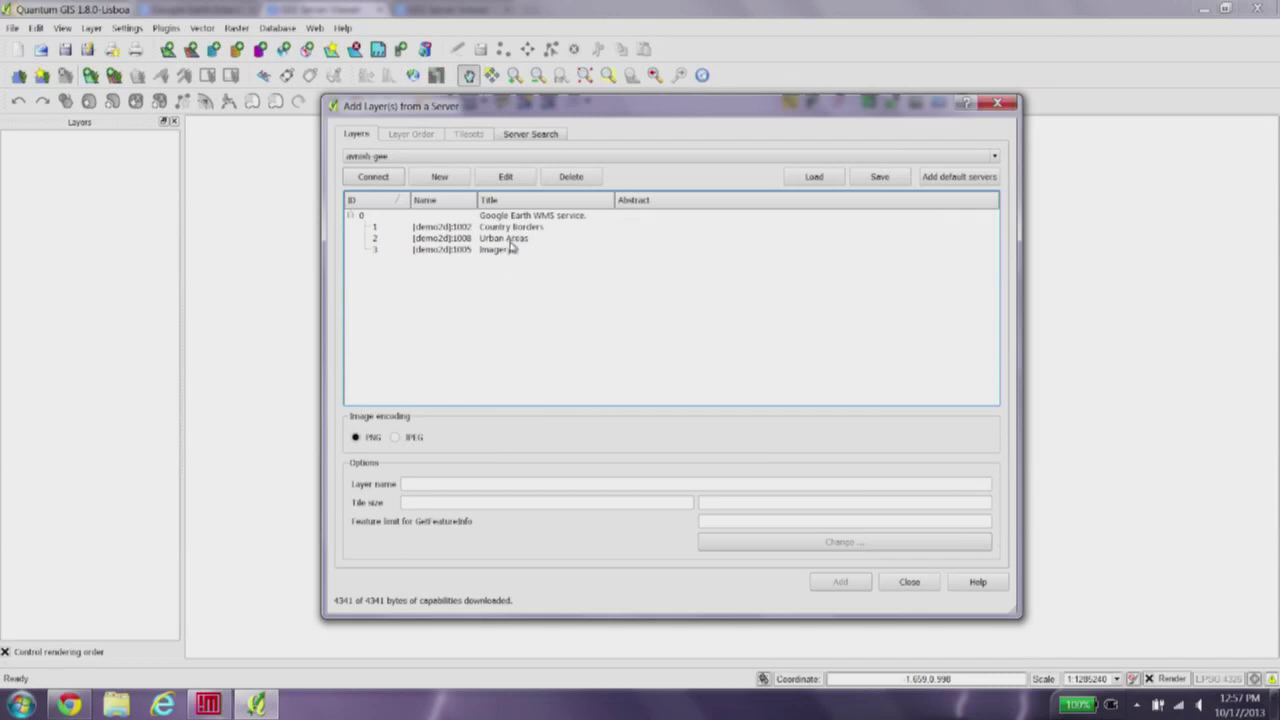
# Step: Add the Country Borders, Urban Areas and Imagery layers one at a time, then close the dialog
pyautogui.click(462, 229)
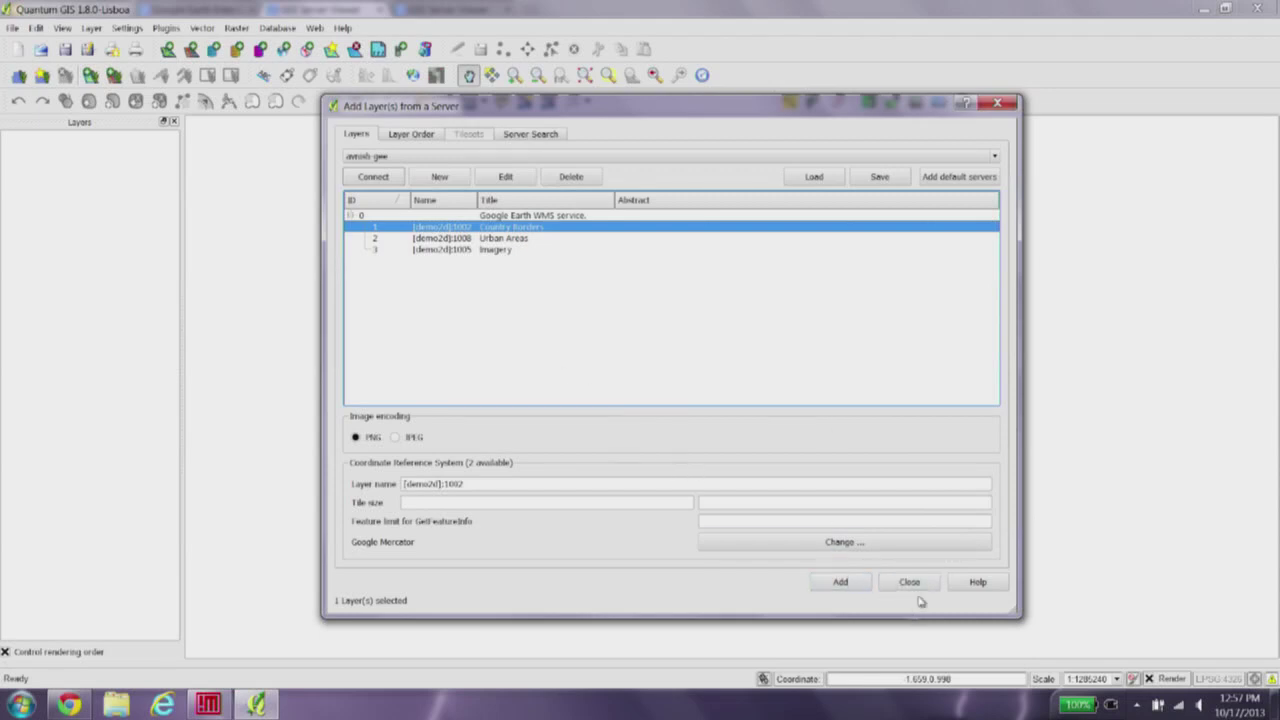
pyautogui.click(840, 582)
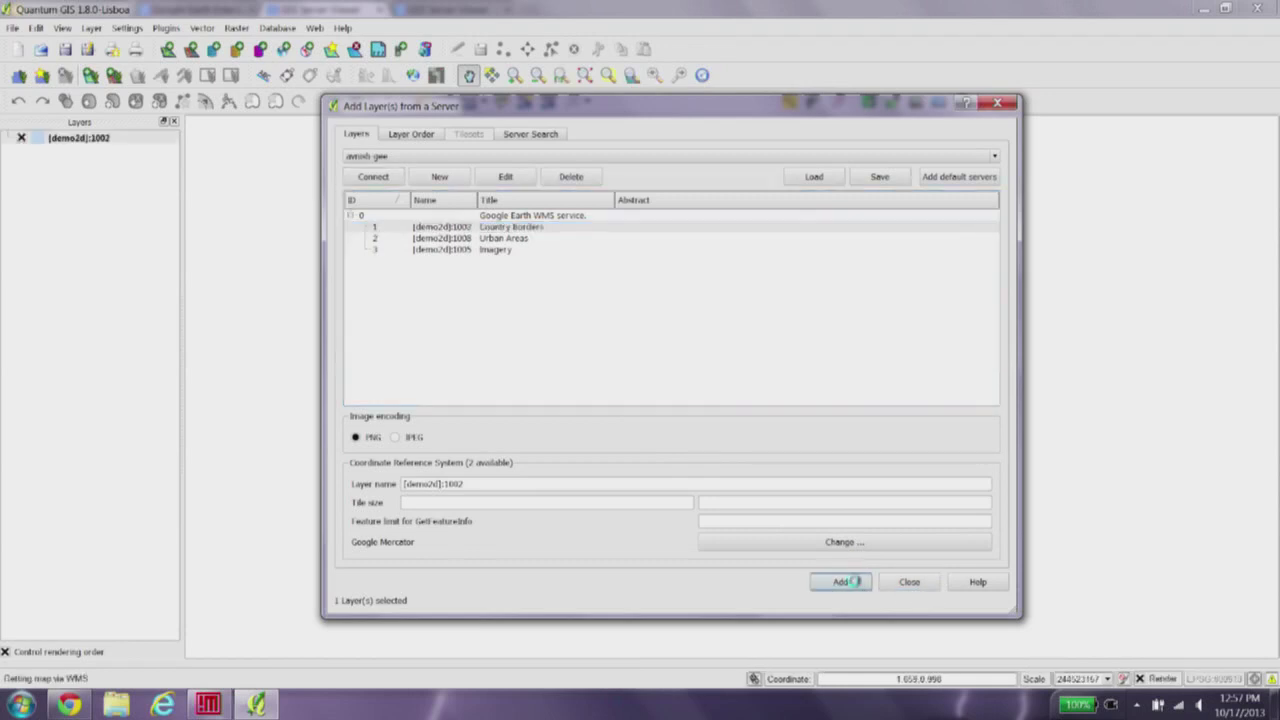
pyautogui.click(517, 240)
pyautogui.keyDown('ctrl'); pyautogui.click(524, 229); pyautogui.keyUp('ctrl')
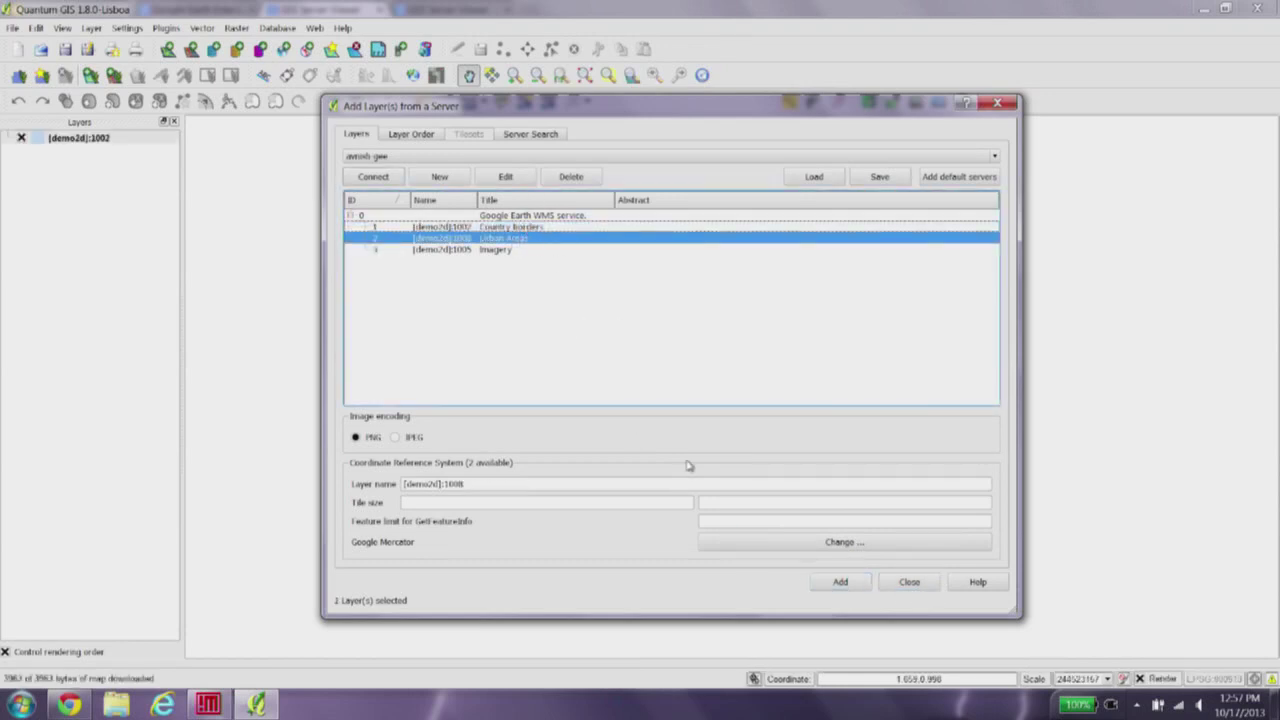
pyautogui.click(858, 584)
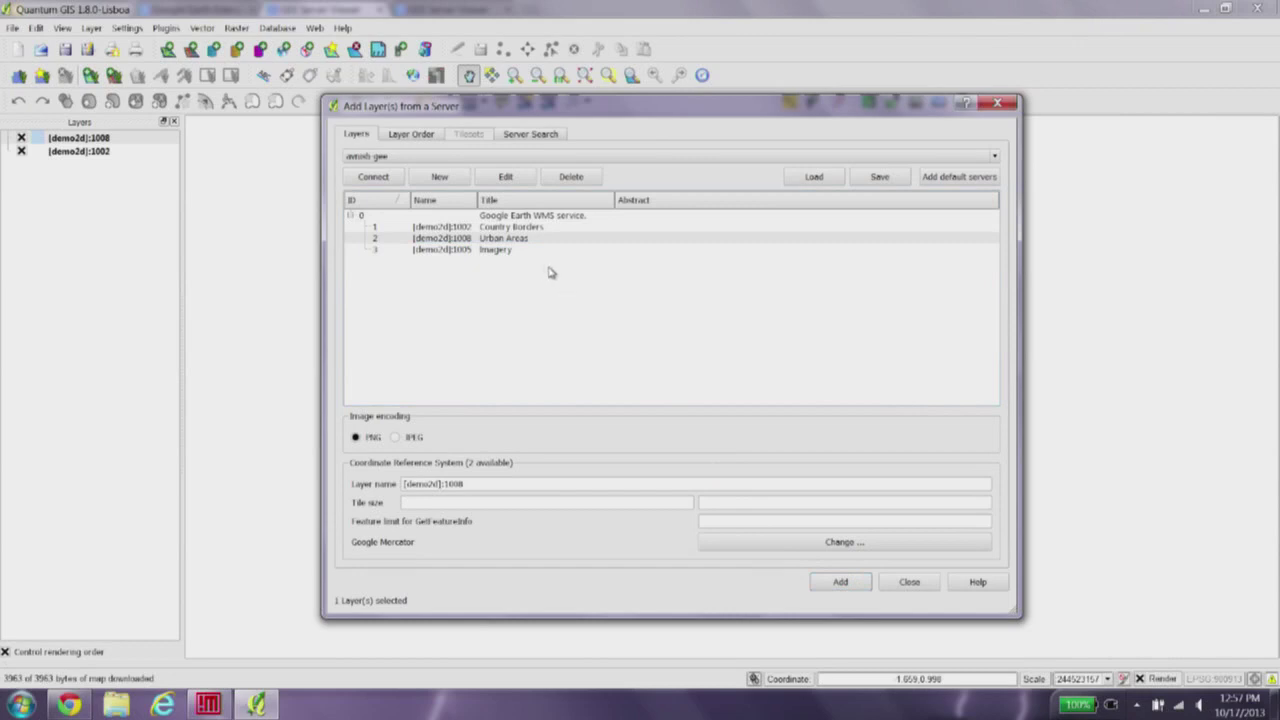
pyautogui.click(508, 251)
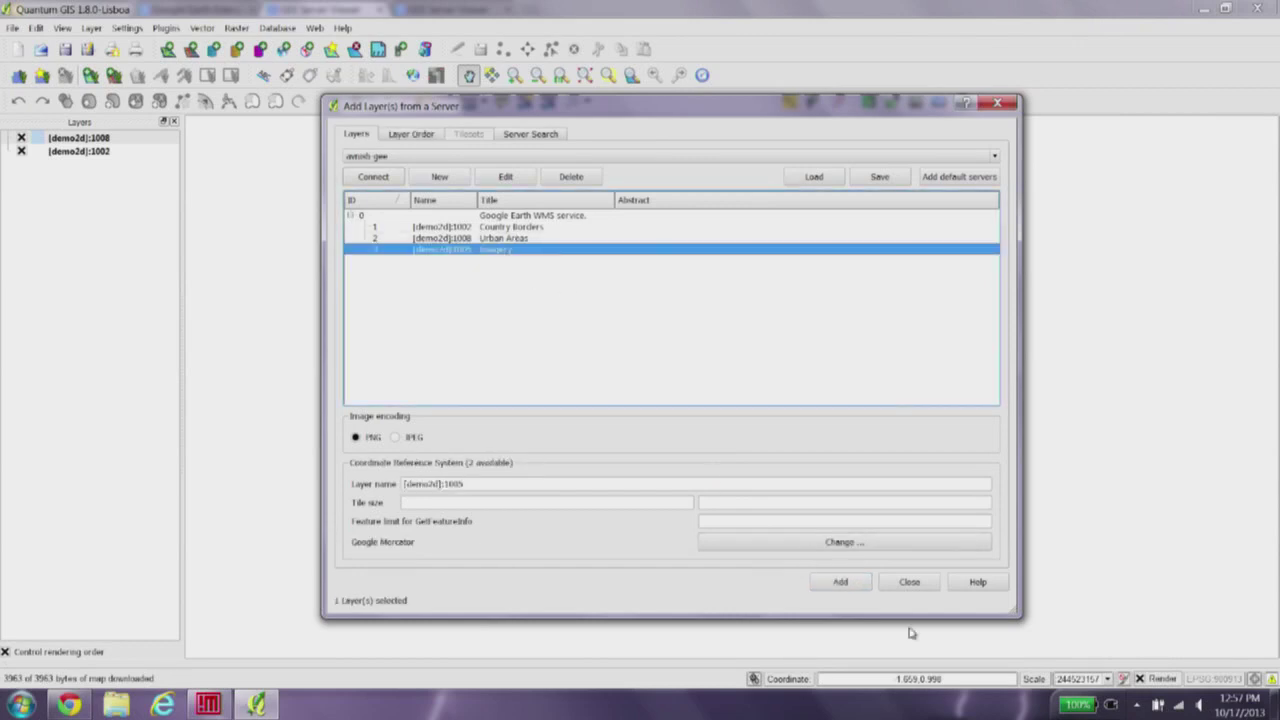
pyautogui.click(855, 585)
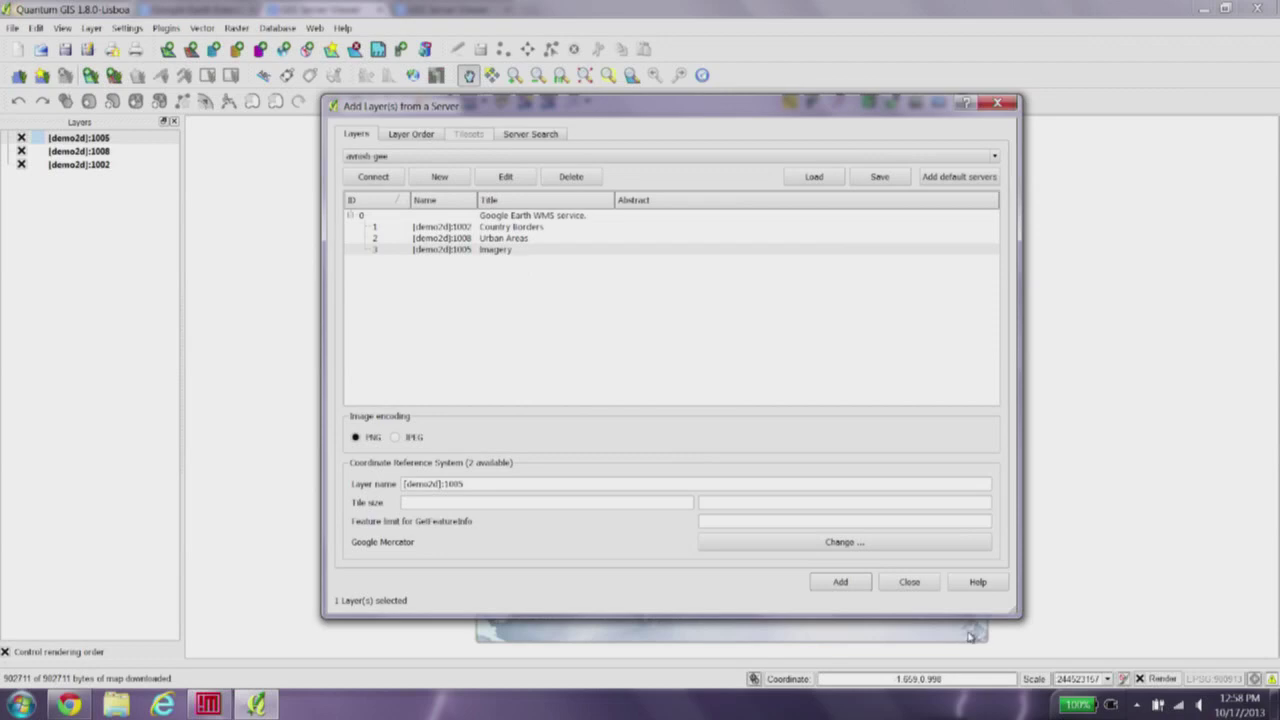
pyautogui.click(909, 582)
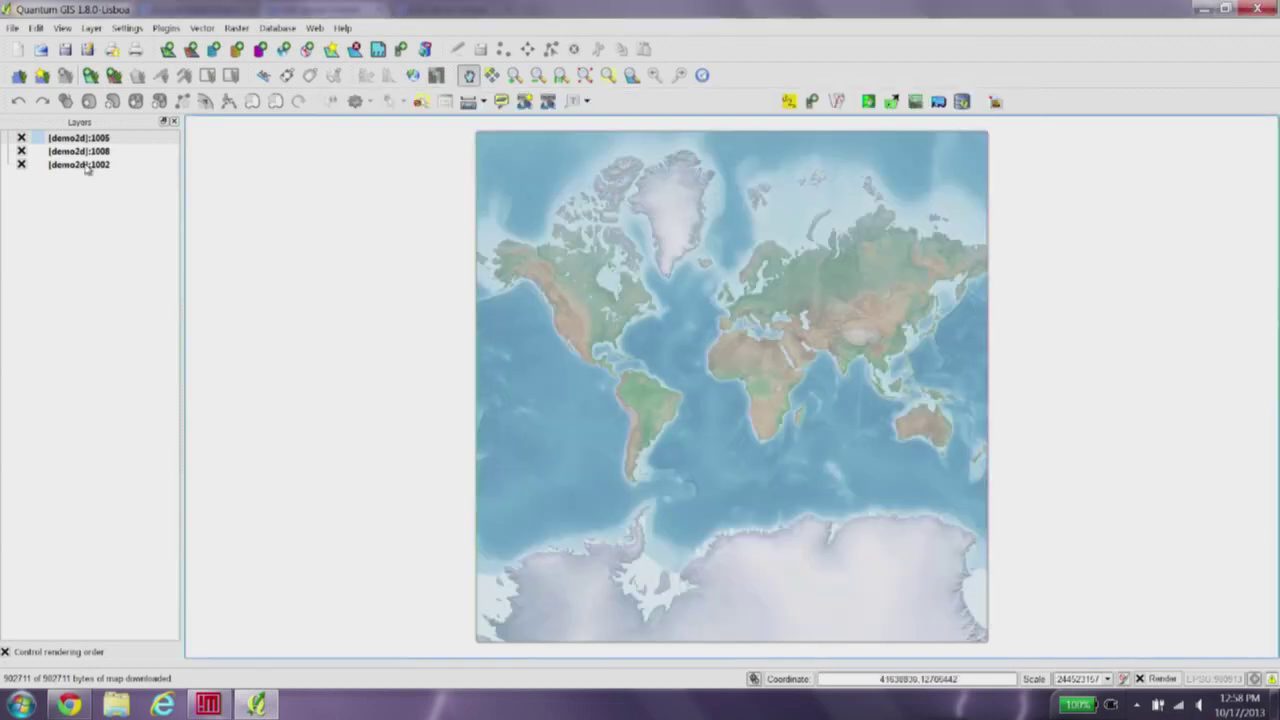
# Step: Reorder the layers so [demo2d]:1002 sits above 1005 and 1008, and refresh the map
pyautogui.click(87, 166)
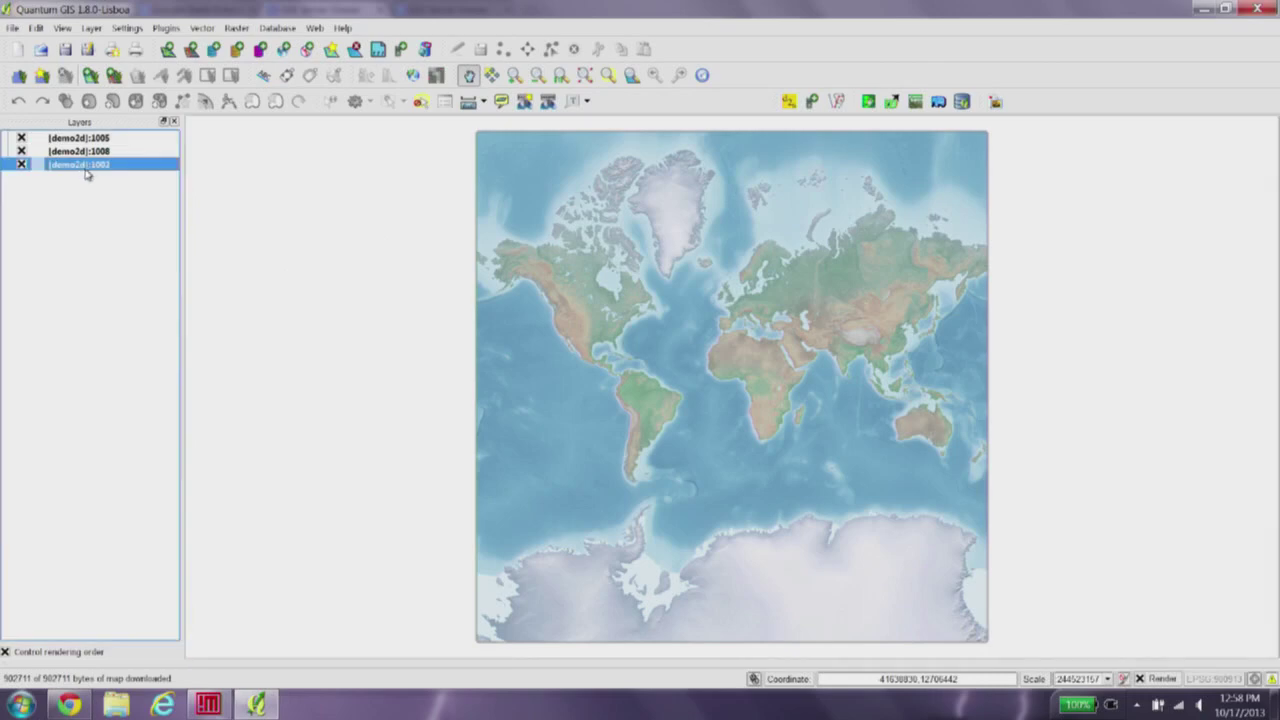
pyautogui.moveTo(81, 152); pyautogui.dragTo(82, 134)
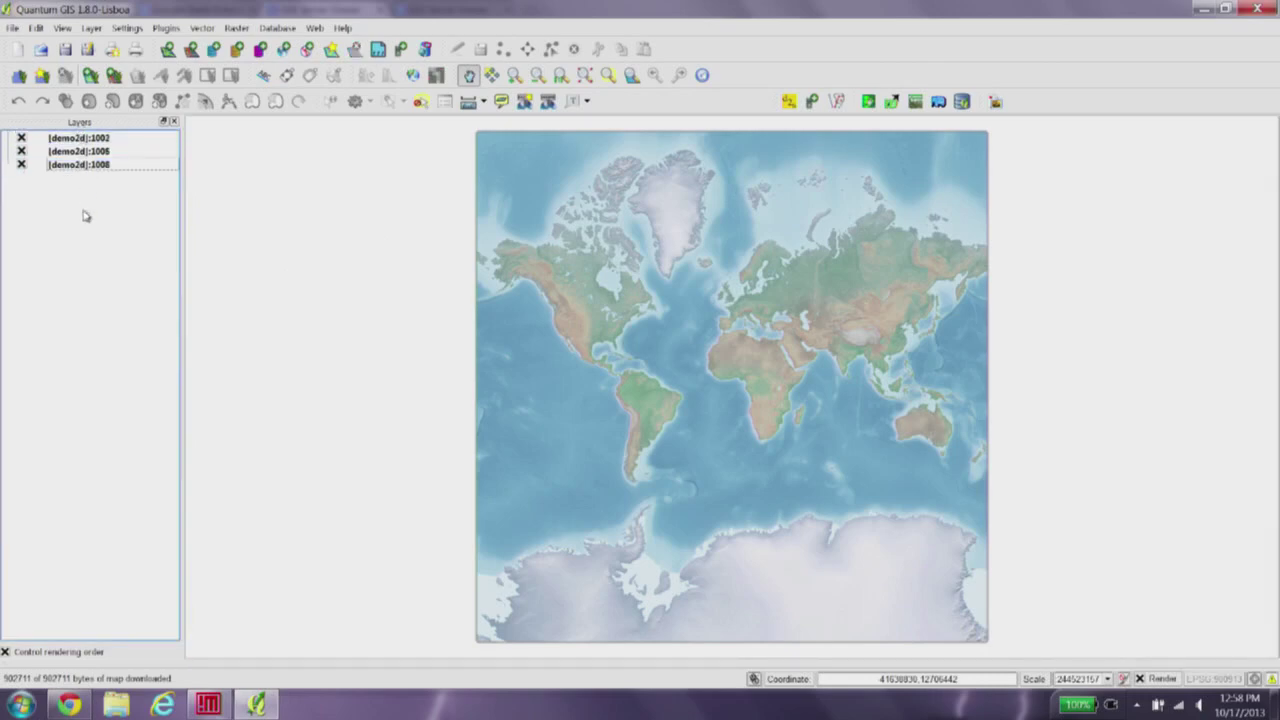
pyautogui.click(607, 335)
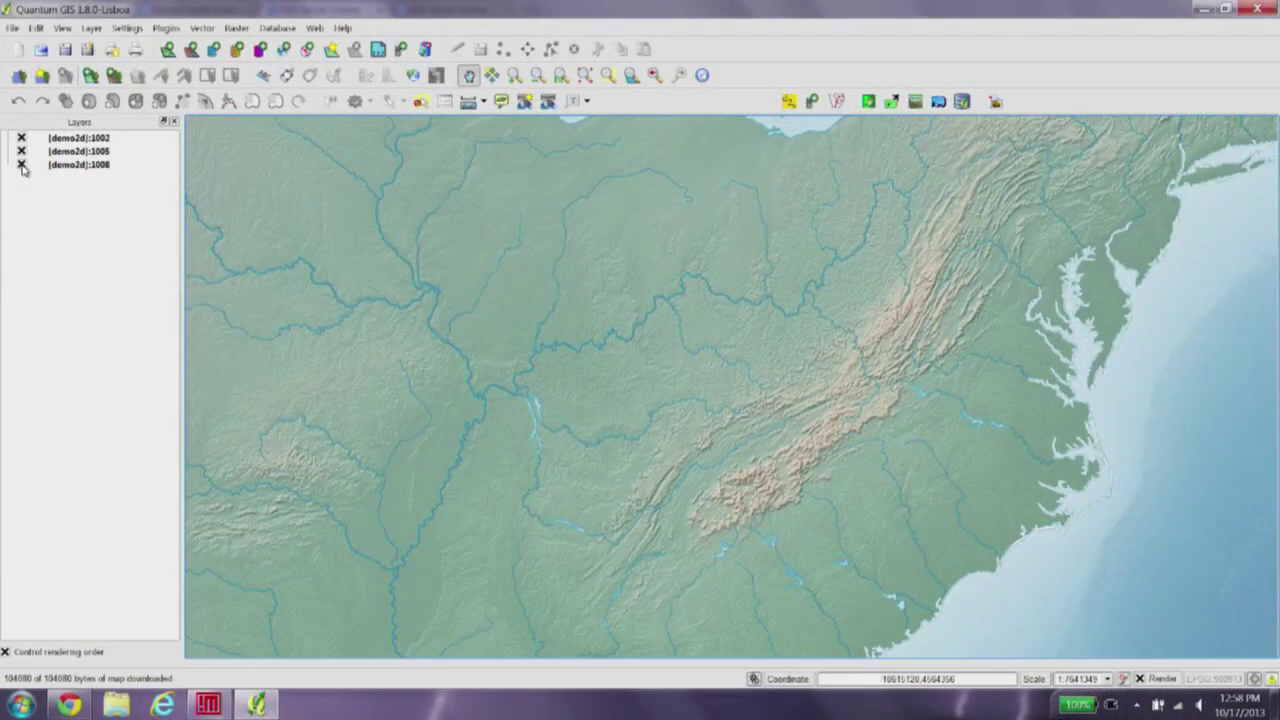
# Step: Turn off [demo2d]:1008, keep [demo2d]:1005 visible, and pan east toward Chesapeake Bay
pyautogui.click(21, 165)
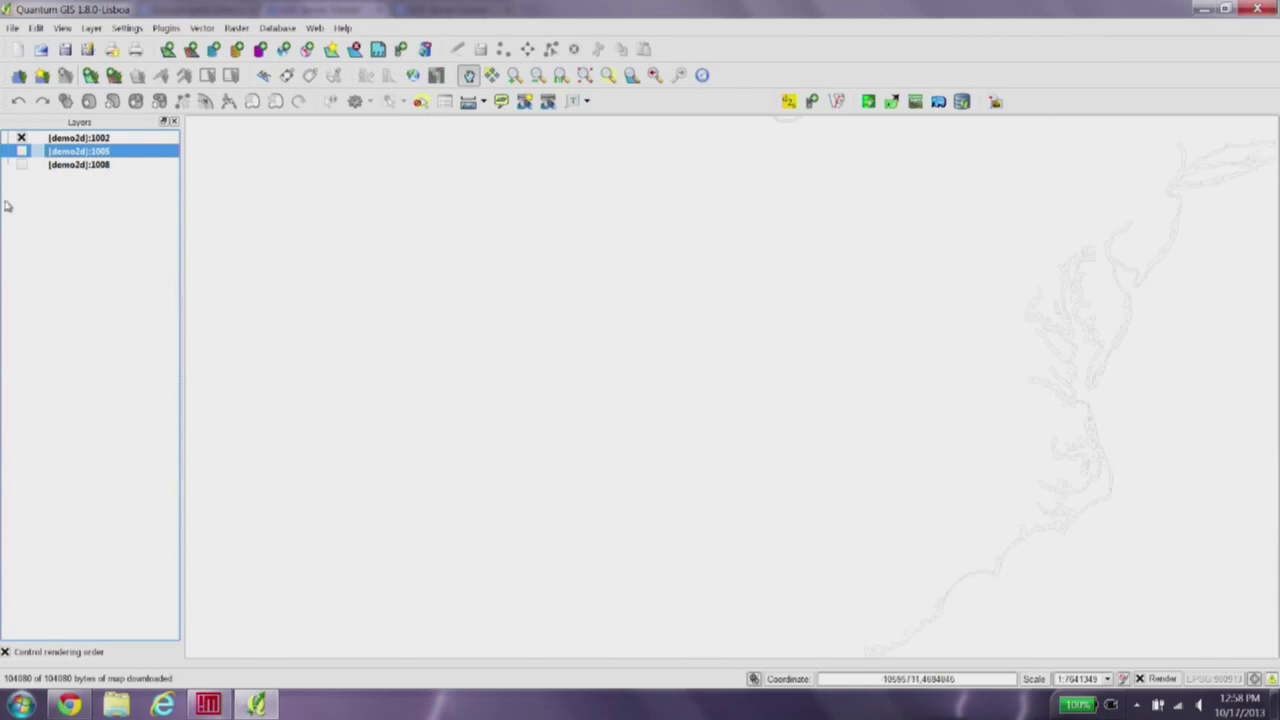
pyautogui.click(21, 149)
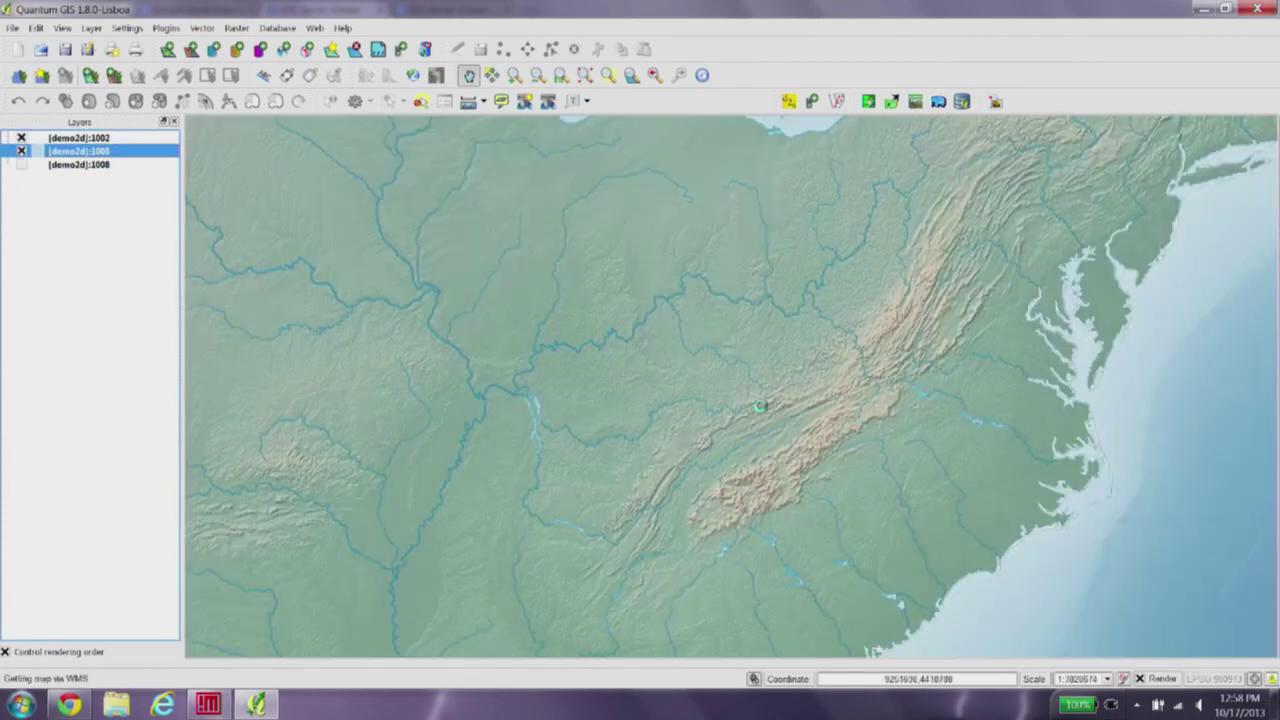
pyautogui.scroll(1, 945, 546)
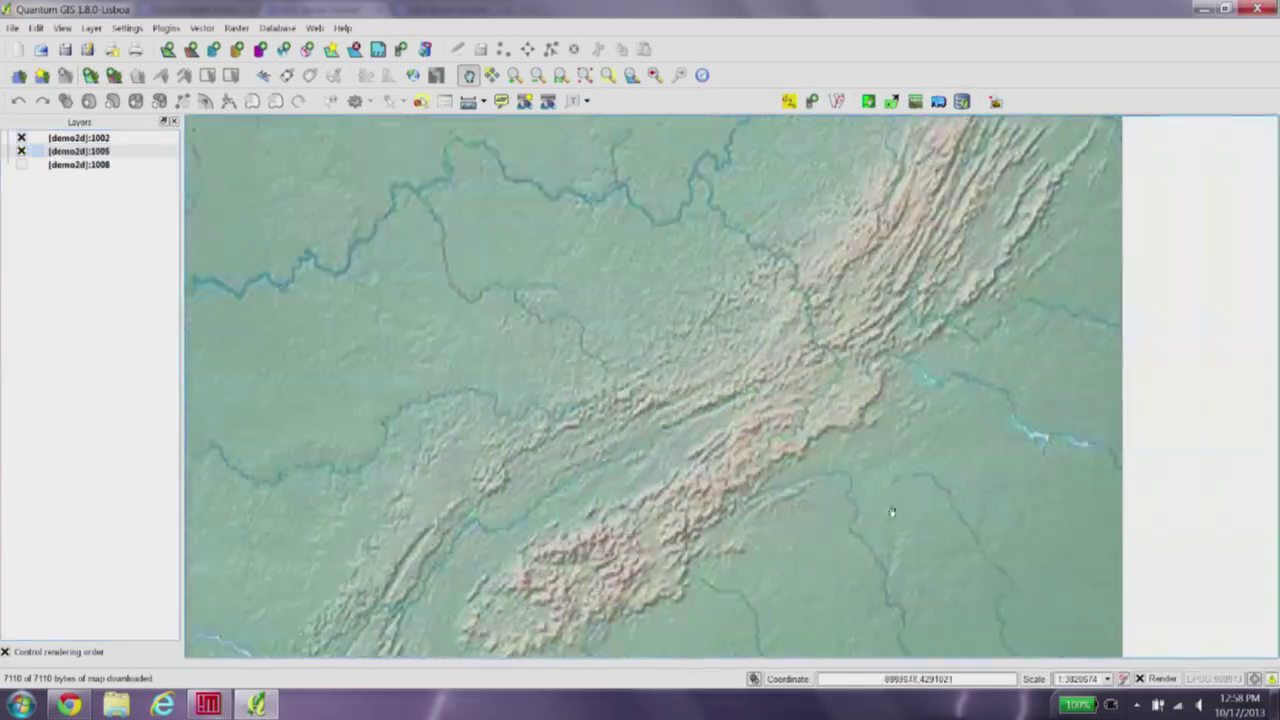
pyautogui.moveTo(891, 514); pyautogui.dragTo(470, 510)
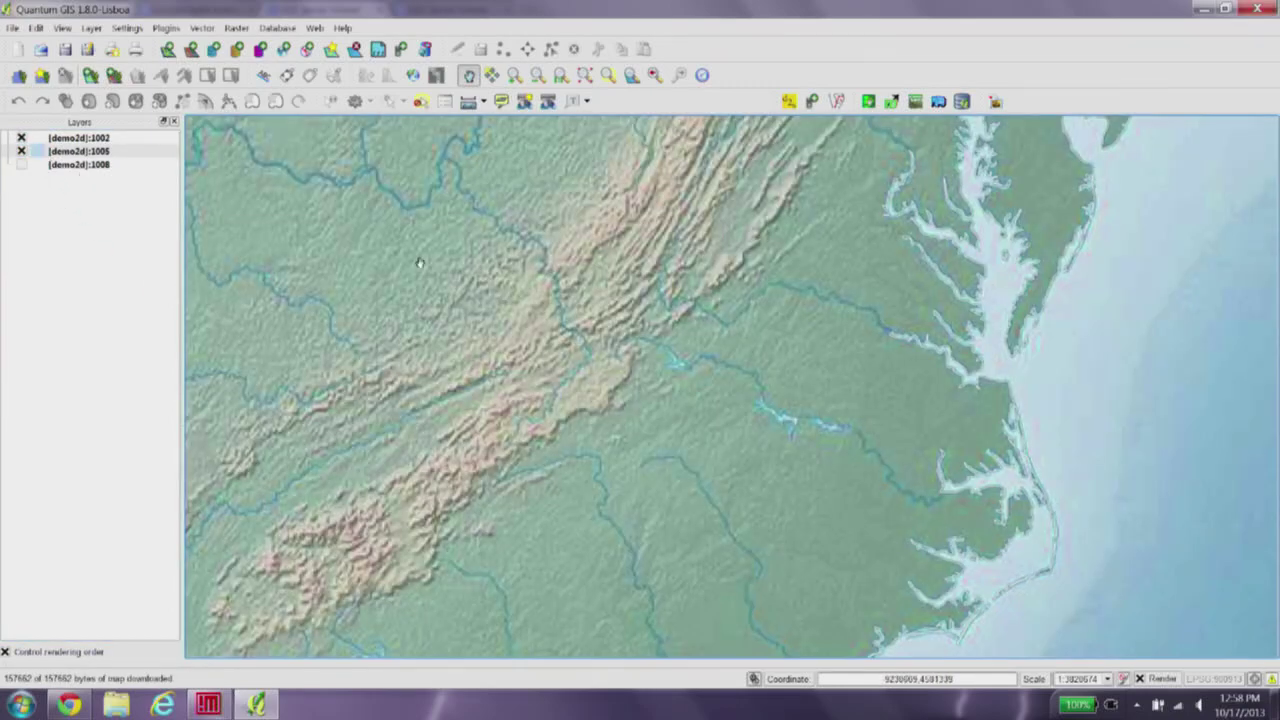
# Step: Toggle the [demo2d]:1002 borders layer off and back on, then nudge the map view
pyautogui.click(21, 138)
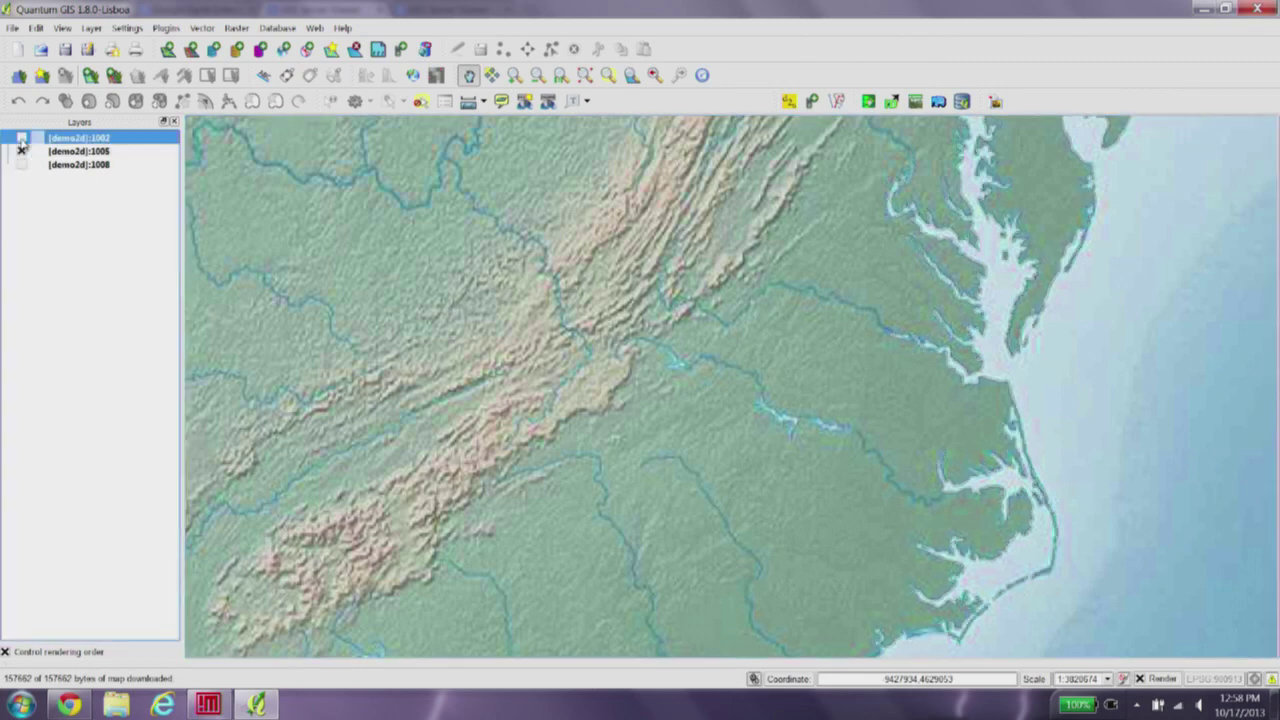
pyautogui.click(21, 138)
pyautogui.click(21, 151)
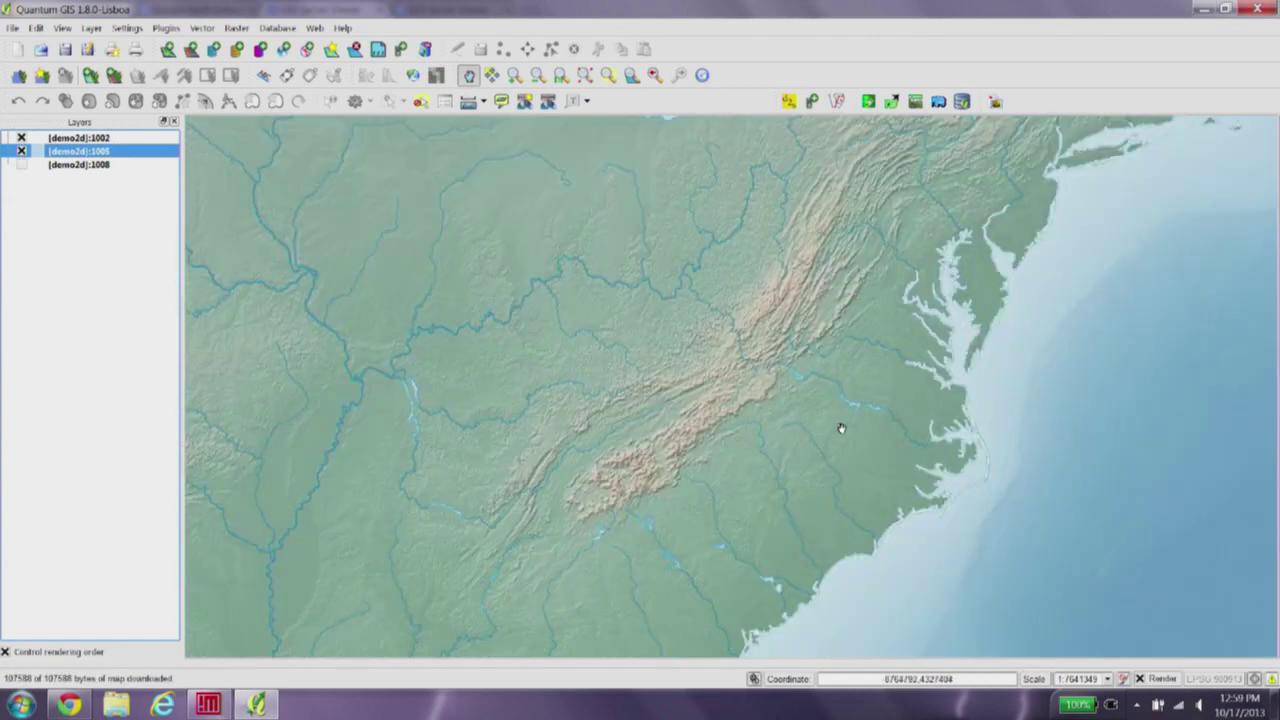
pyautogui.moveTo(877, 389); pyautogui.dragTo(843, 431)
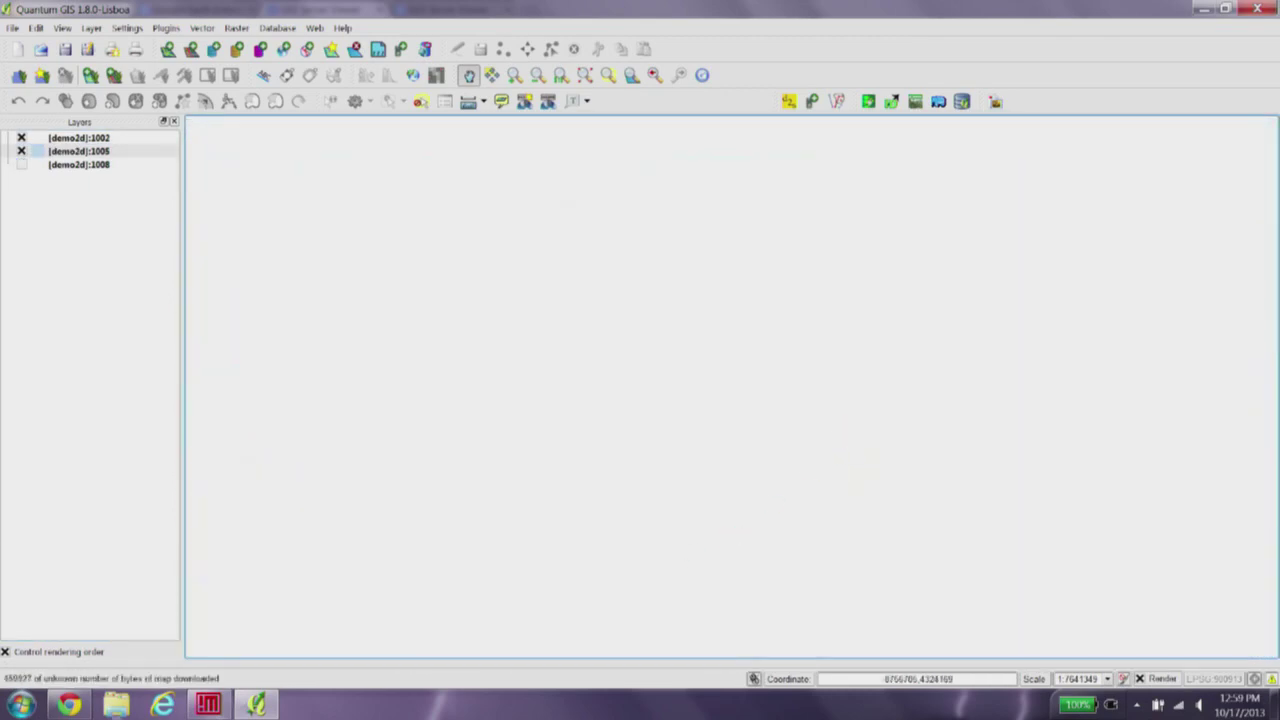